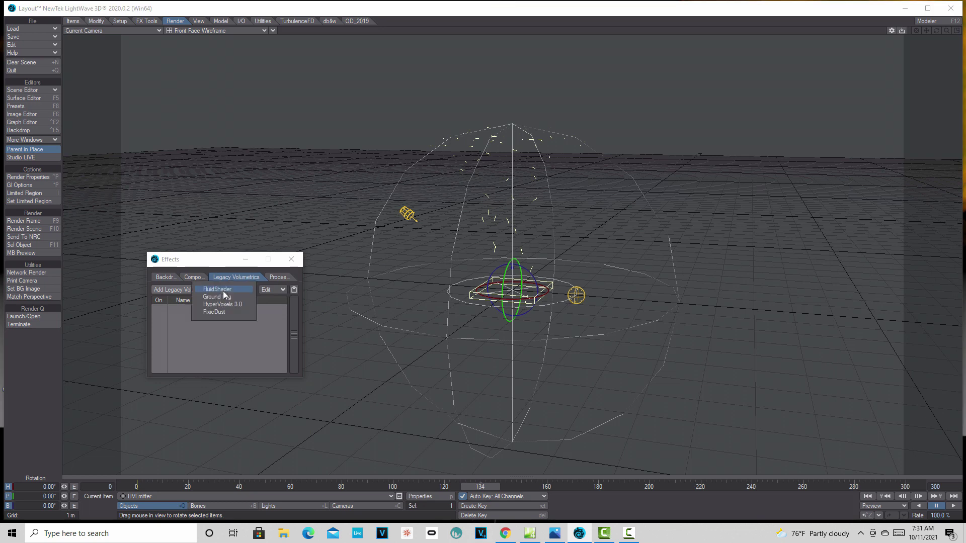
Step: Add HyperVoxels 3.0 as a legacy volumetric effect and activate it for the HVEmitter object
{"action": "left_click", "coordinate": [221, 303]}
{"action": "double_click", "coordinate": [208, 309]}
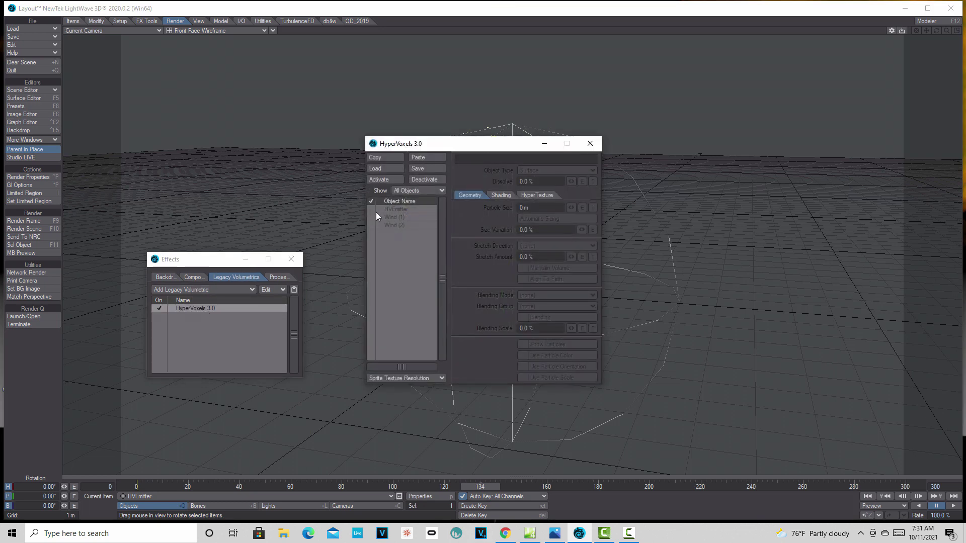
{"action": "left_click", "coordinate": [373, 210]}
{"action": "left_click", "coordinate": [389, 180]}
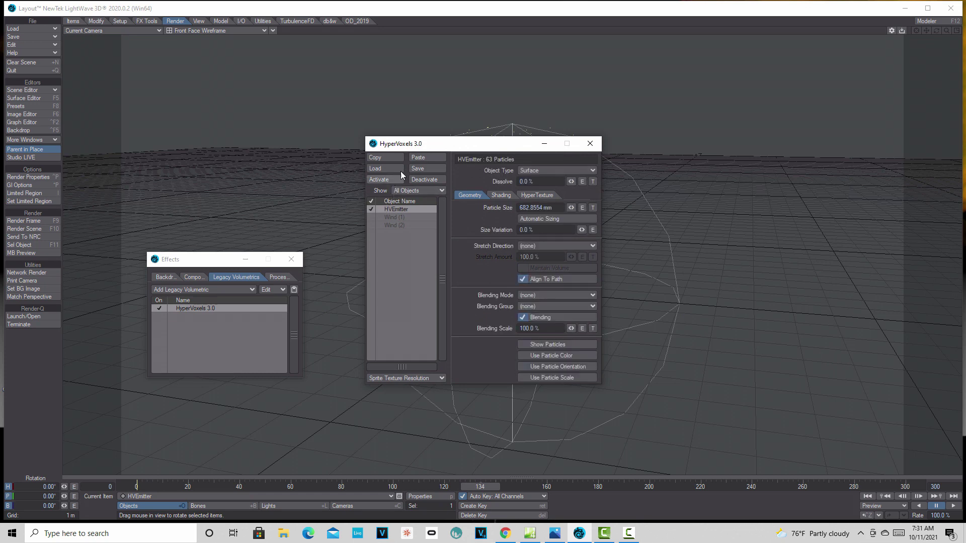
{"action": "left_click_drag", "start_coordinate": [451, 144], "coordinate": [777, 192]}
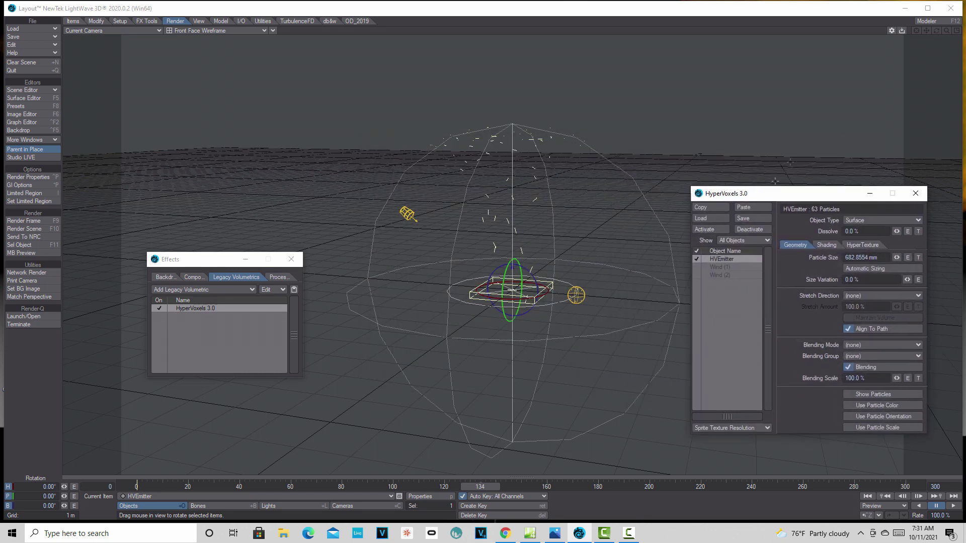
Step: Switch the viewport to Perspective, frame the particle emitter more closely, and close the Effects window
{"action": "left_click", "coordinate": [158, 29]}
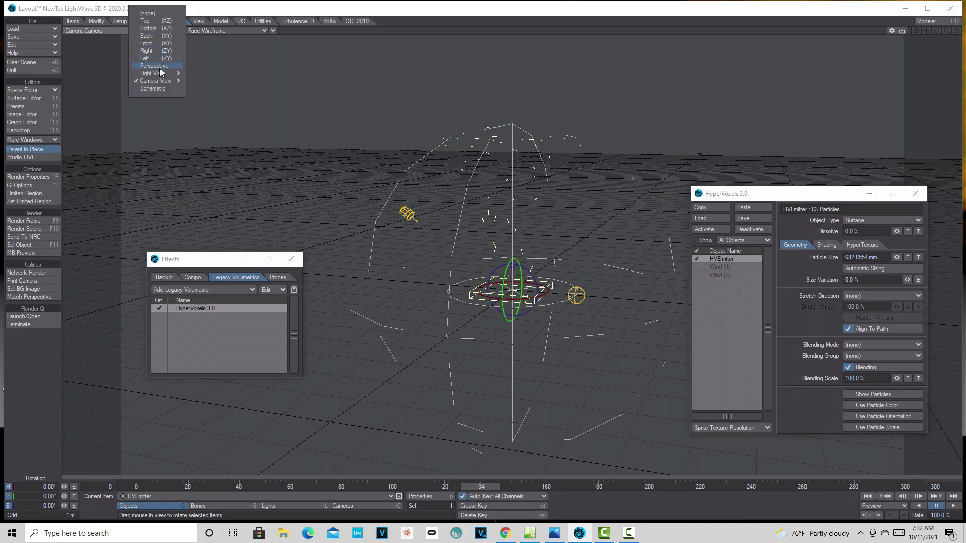
{"action": "left_click", "coordinate": [161, 66]}
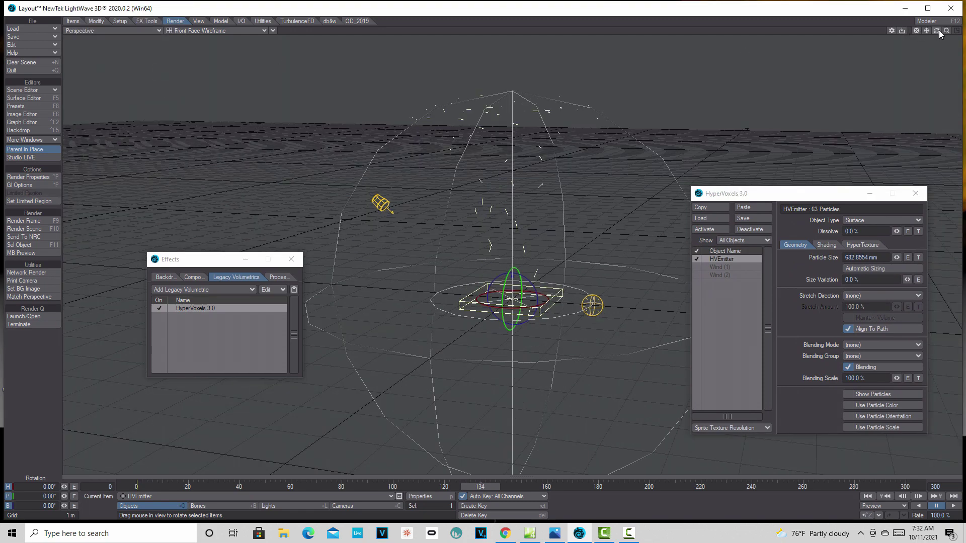
{"action": "left_click_drag", "start_coordinate": [946, 30], "coordinate": [926, 73]}
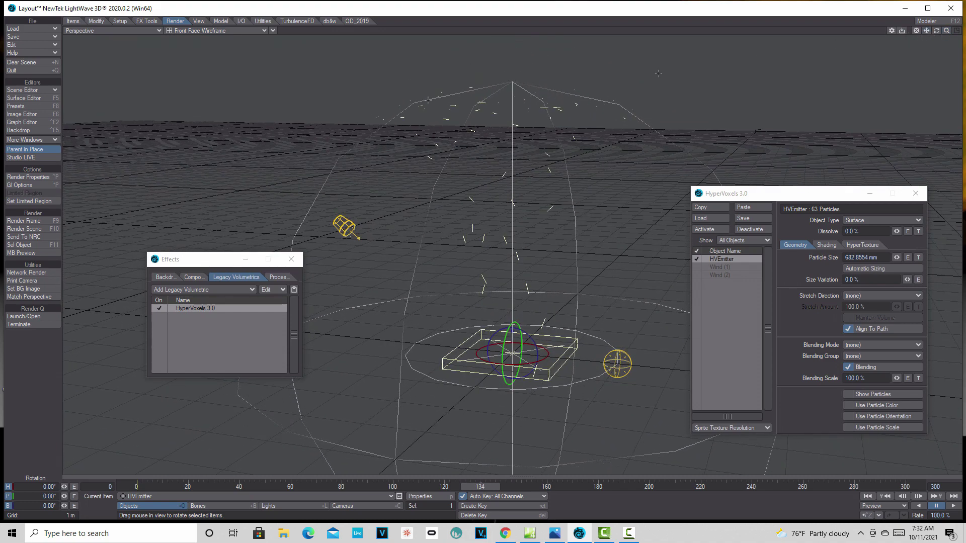
{"action": "left_click", "coordinate": [291, 259]}
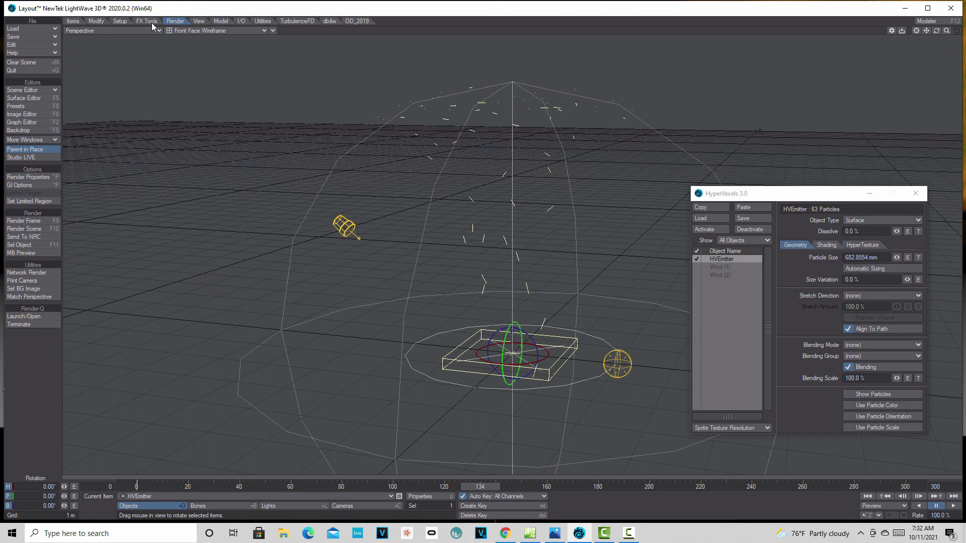
Step: Match the camera to the adjusted perspective framing and return the viewport to the Current Camera view
{"action": "left_click", "coordinate": [272, 30]}
{"action": "mouse_move", "coordinate": [277, 167]}
{"action": "left_click", "coordinate": [332, 169]}
{"action": "left_click", "coordinate": [157, 30]}
{"action": "mouse_move", "coordinate": [153, 80]}
{"action": "left_click", "coordinate": [211, 78]}
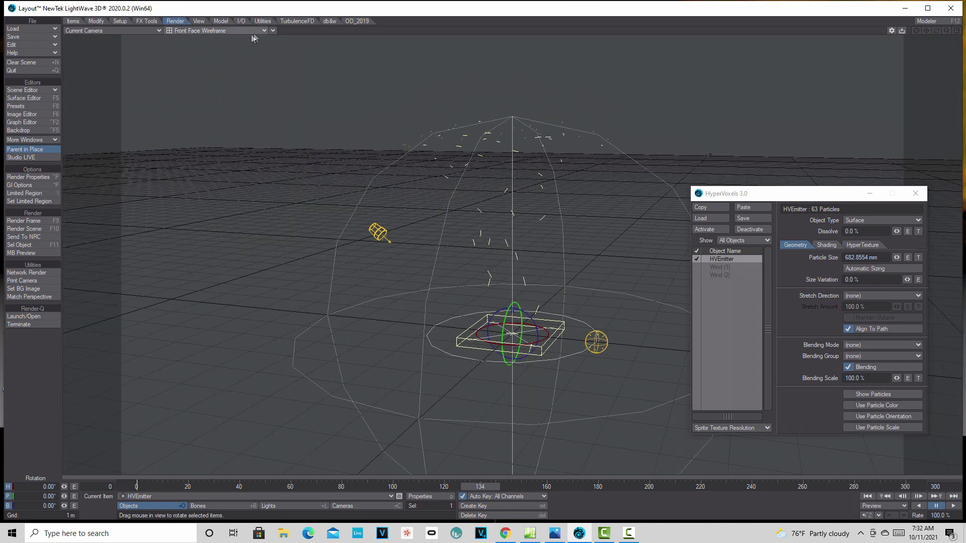
Step: Set the camera viewport to VPR and change the HVEmitter's HyperVoxels object type to Volume
{"action": "left_click", "coordinate": [250, 30]}
{"action": "left_click", "coordinate": [231, 76]}
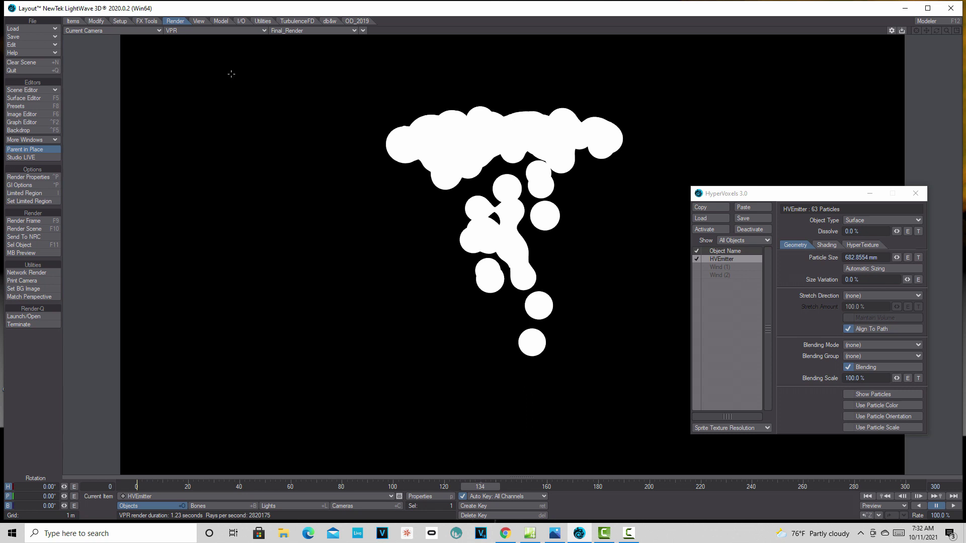
{"action": "left_click", "coordinate": [40, 129]}
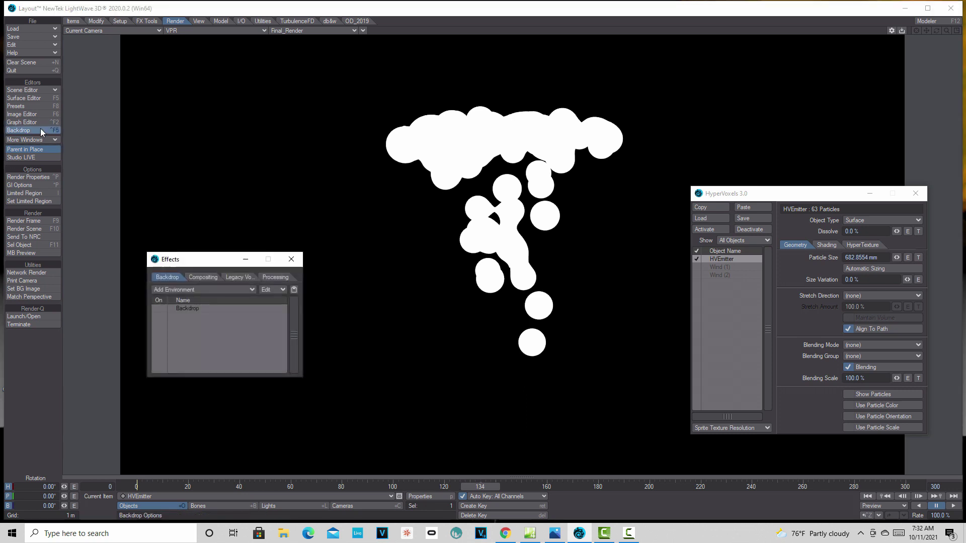
{"action": "left_click", "coordinate": [245, 259]}
{"action": "left_click_drag", "start_coordinate": [817, 199], "coordinate": [746, 180]}
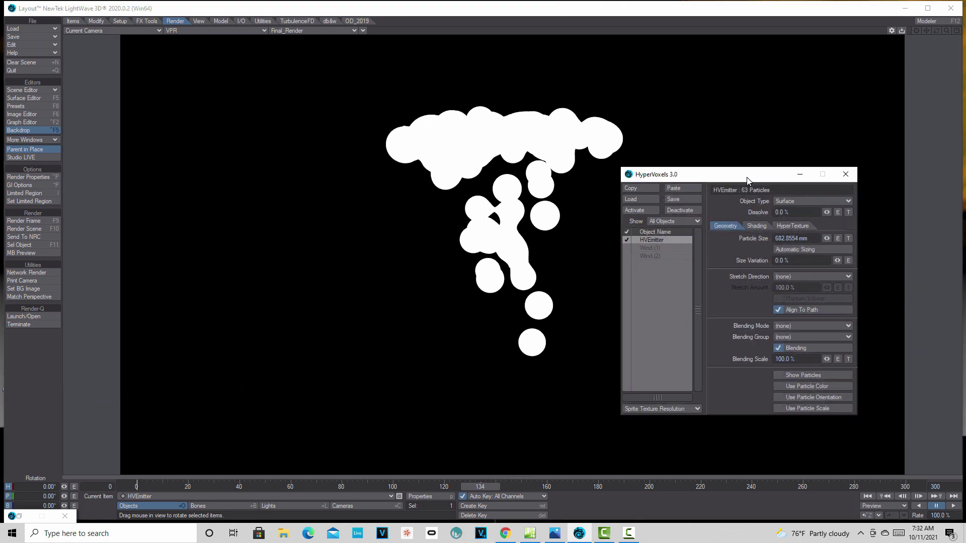
{"action": "left_click", "coordinate": [828, 200]}
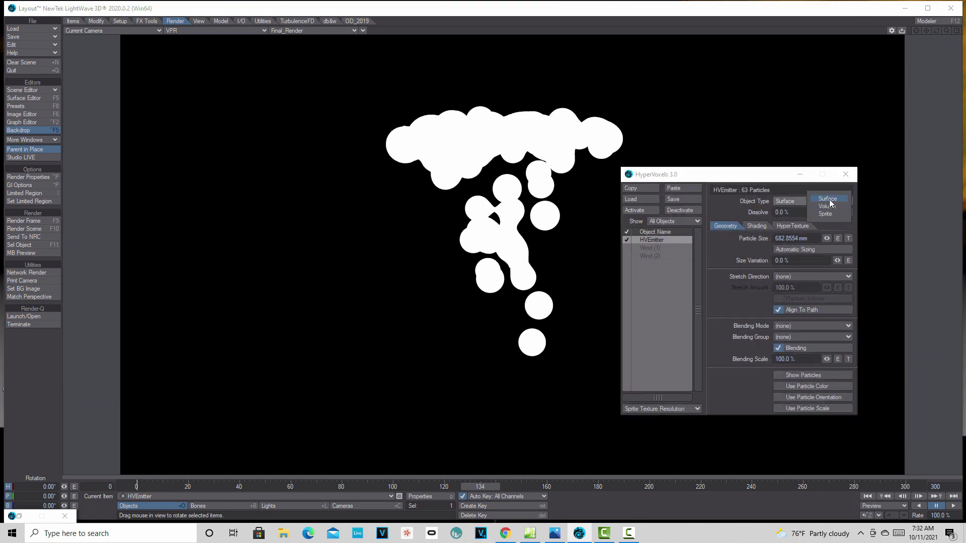
{"action": "left_click", "coordinate": [827, 206]}
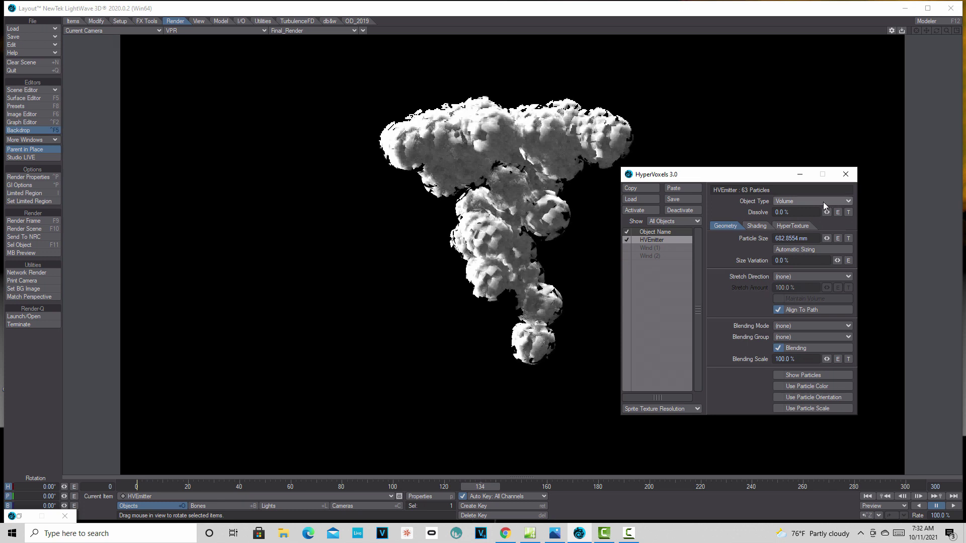
Step: Load the built-in Clouds preset Thick_Cloud_2 onto the HyperVoxels, keeping the current particle size
{"action": "key", "text": "F8"}
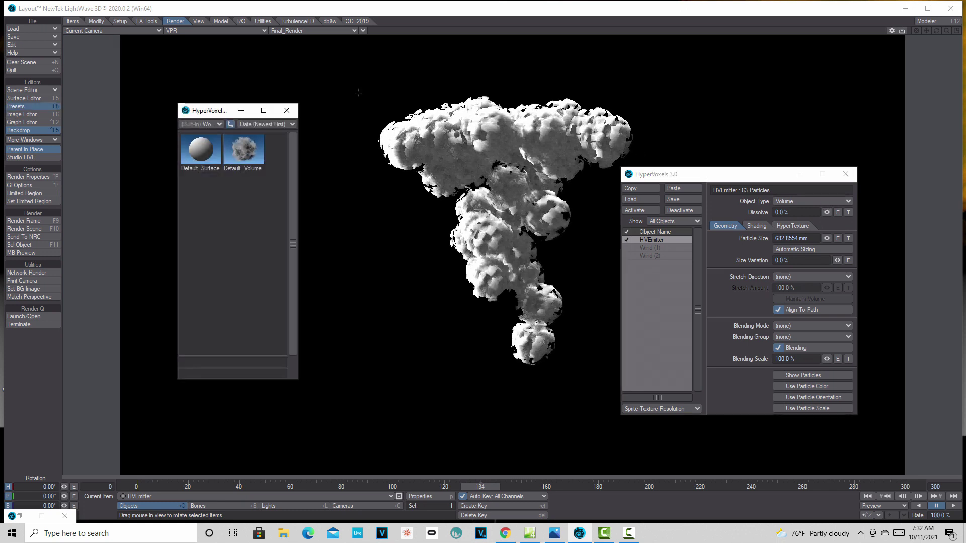
{"action": "left_click", "coordinate": [220, 124]}
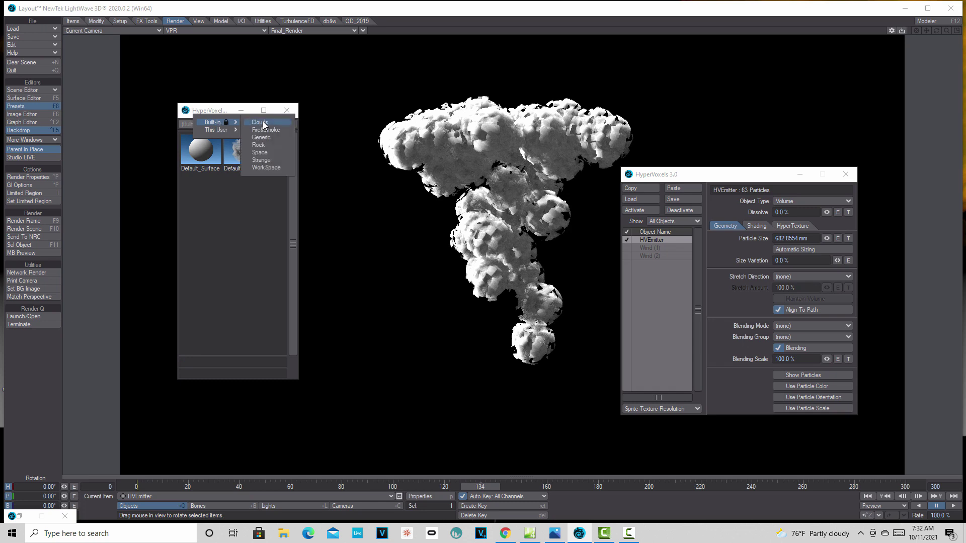
{"action": "left_click", "coordinate": [260, 123]}
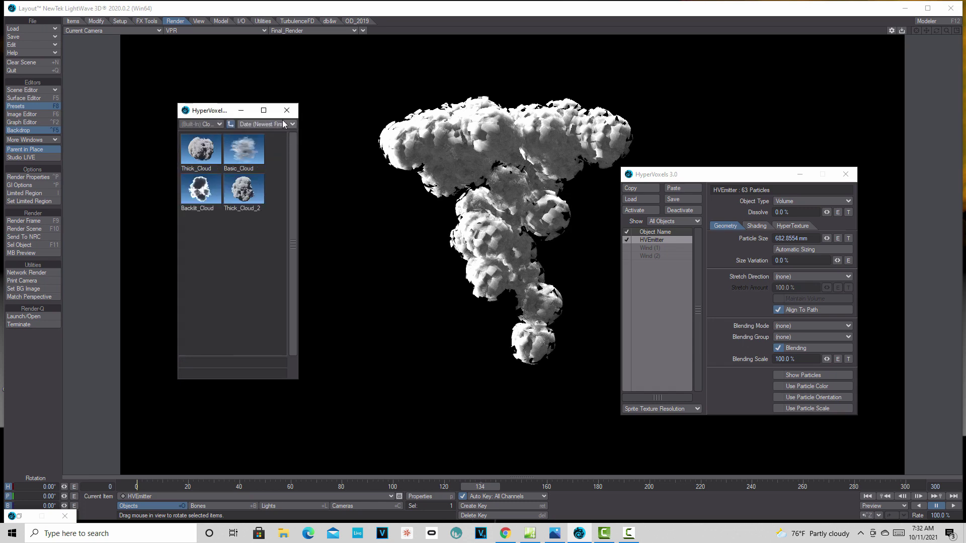
{"action": "left_click", "coordinate": [205, 150]}
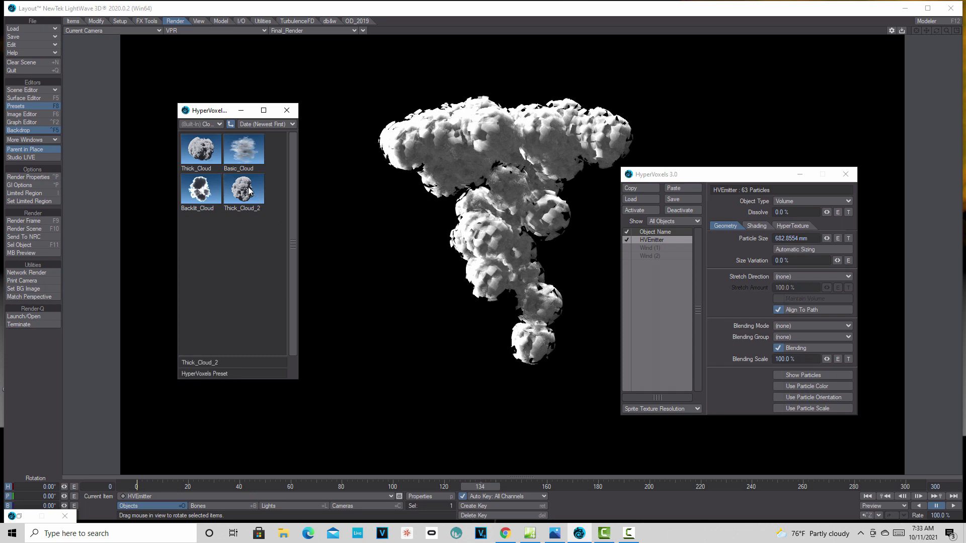
{"action": "double_click", "coordinate": [248, 187]}
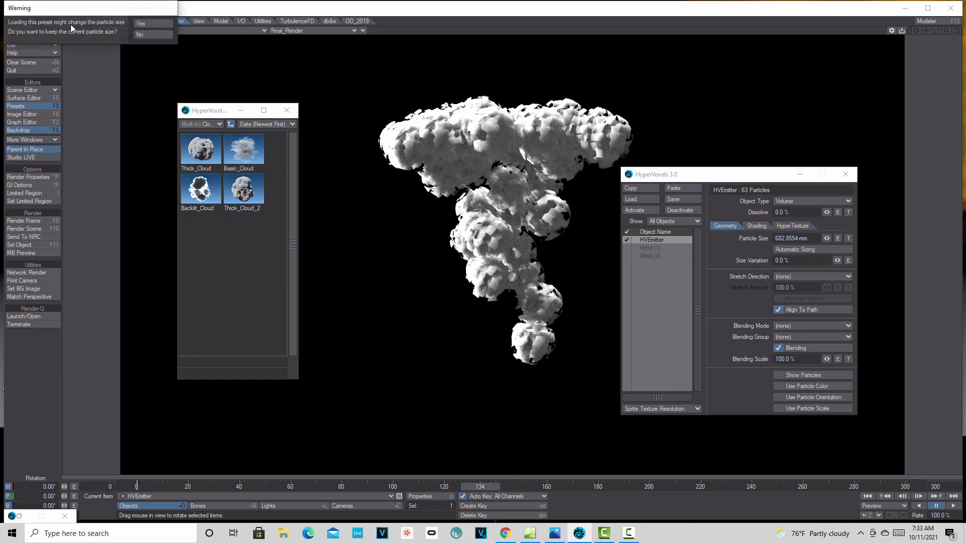
{"action": "left_click", "coordinate": [164, 22]}
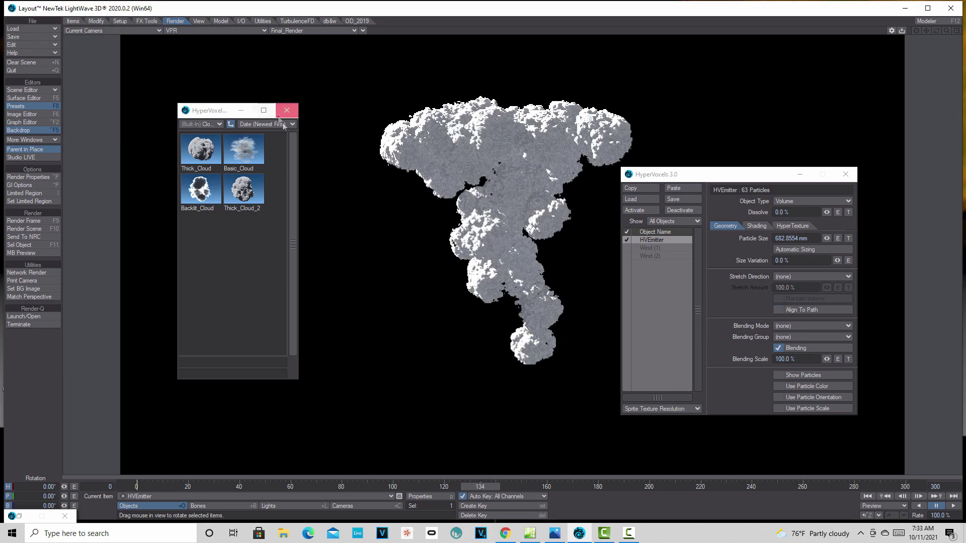
{"action": "left_click", "coordinate": [287, 110]}
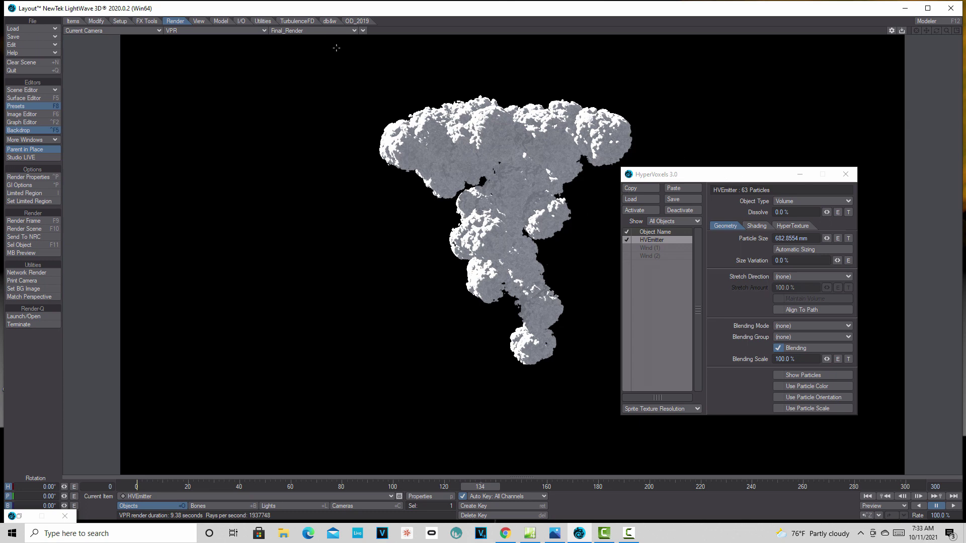
Step: Examine the particle layout in Textured Shaded Solid Wireframe from the Top and camera views, and return to the VPR camera preview
{"action": "left_click", "coordinate": [258, 30]}
{"action": "left_click", "coordinate": [256, 61]}
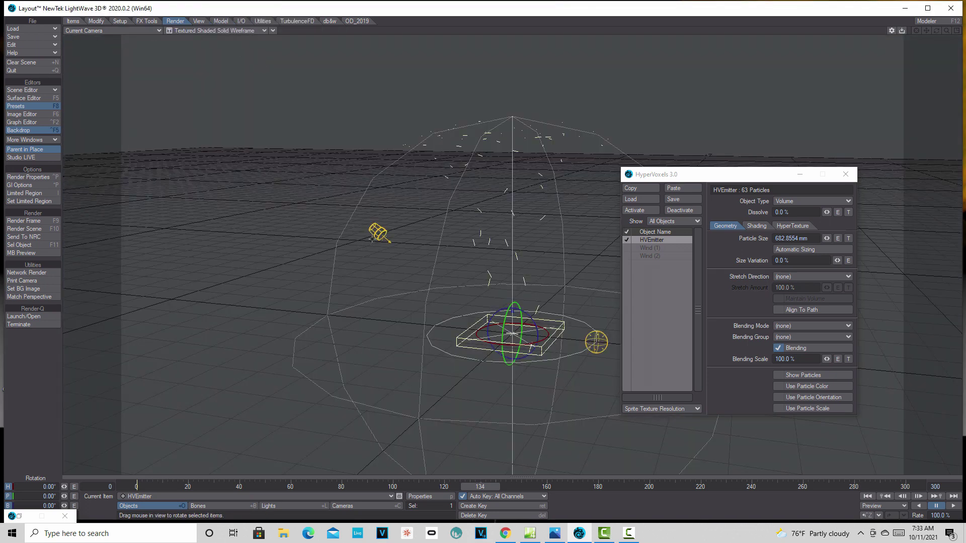
{"action": "left_click", "coordinate": [153, 29]}
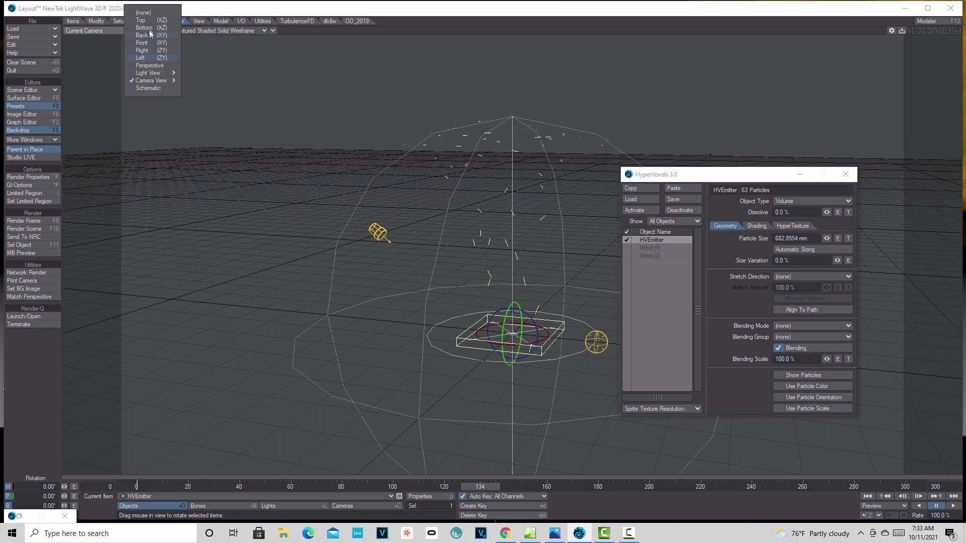
{"action": "left_click", "coordinate": [147, 21]}
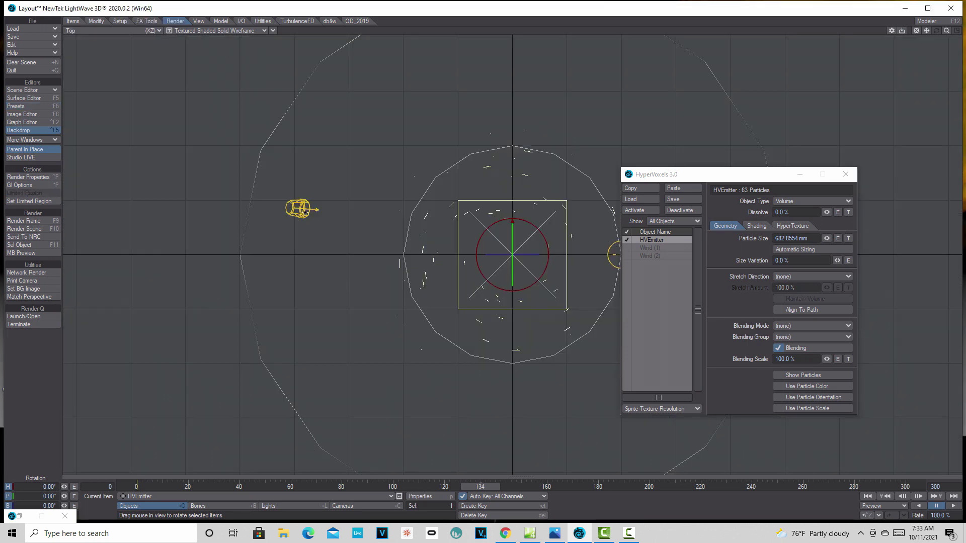
{"action": "left_click", "coordinate": [150, 30]}
{"action": "left_click", "coordinate": [157, 92]}
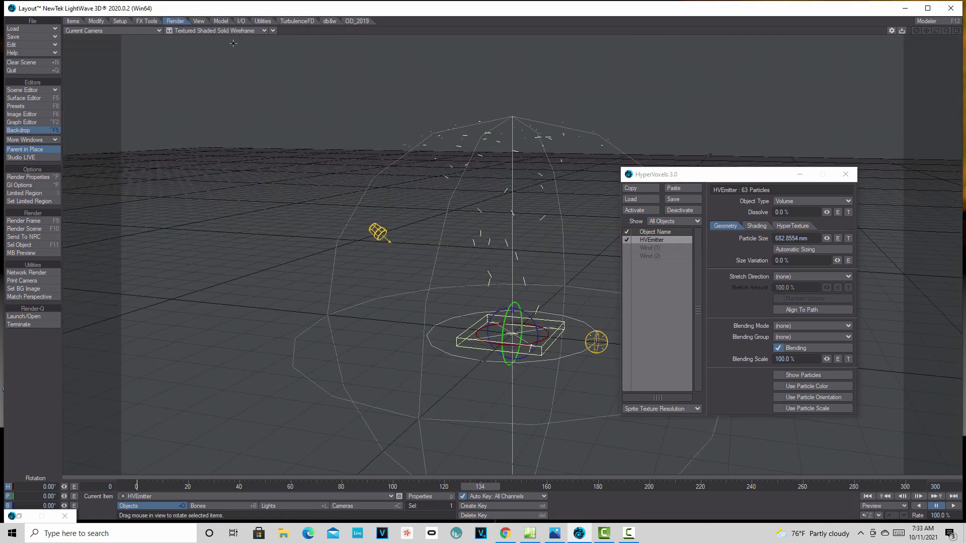
{"action": "left_click", "coordinate": [221, 30]}
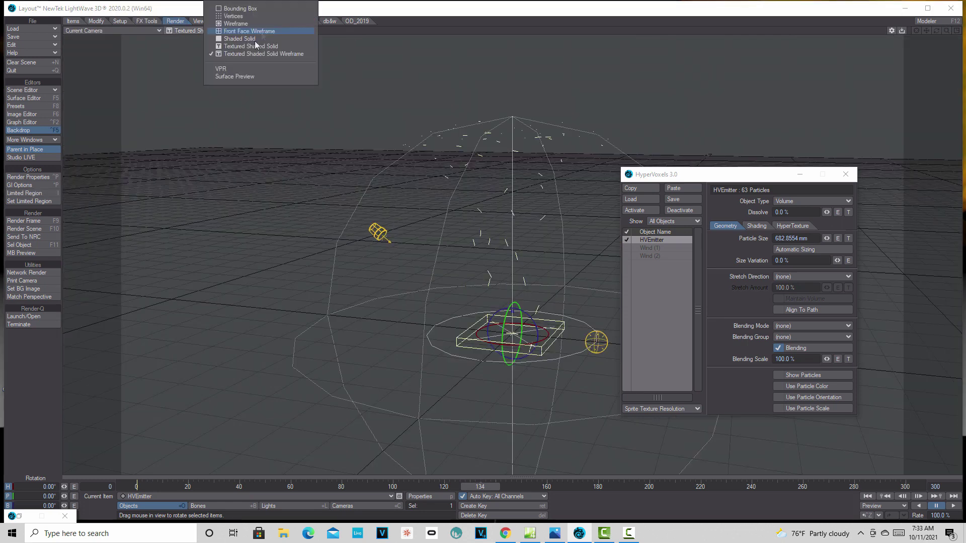
{"action": "left_click", "coordinate": [243, 69]}
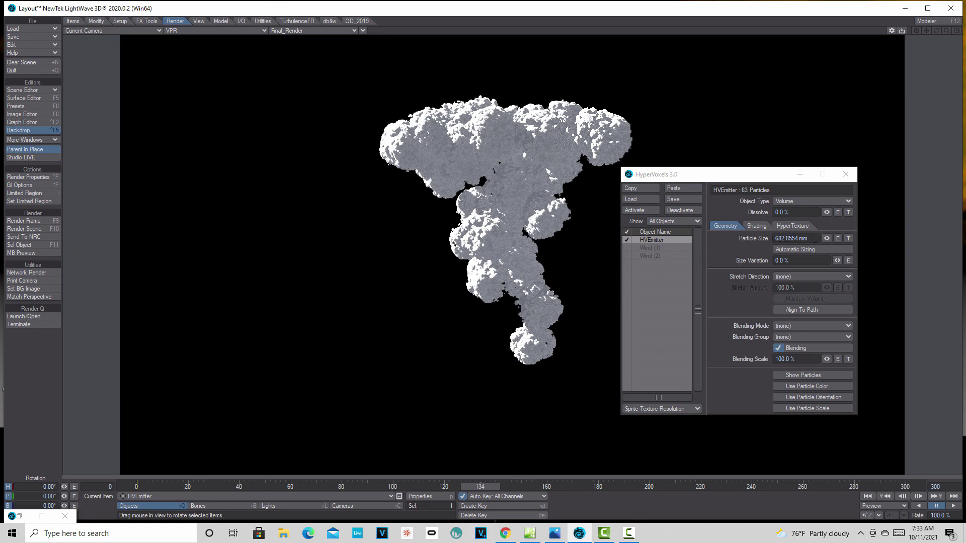
Step: Set the HyperVoxels particle size to 2 m and the size variation to 20%
{"action": "left_click", "coordinate": [744, 240]}
{"action": "type", "text": "2"}
{"action": "key", "text": "Tab"}
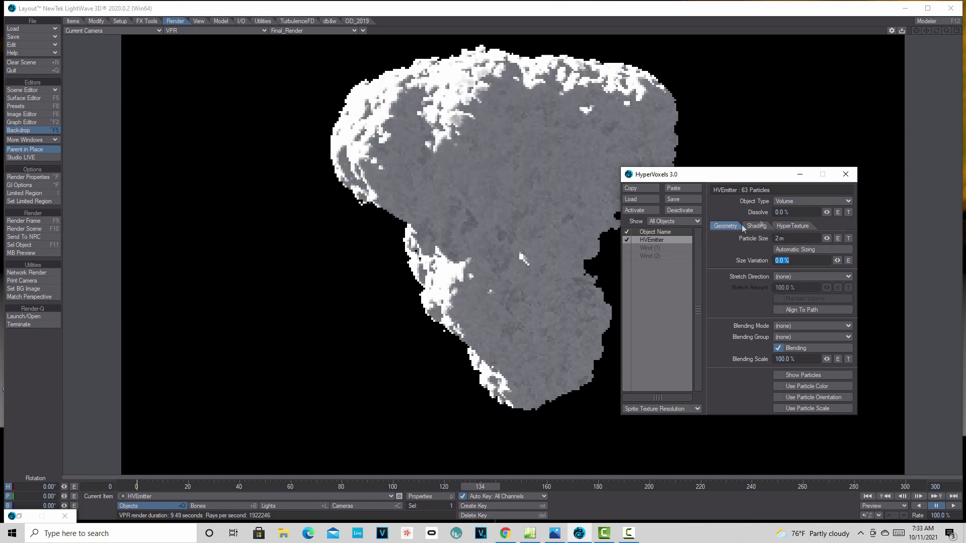
{"action": "type", "text": "20"}
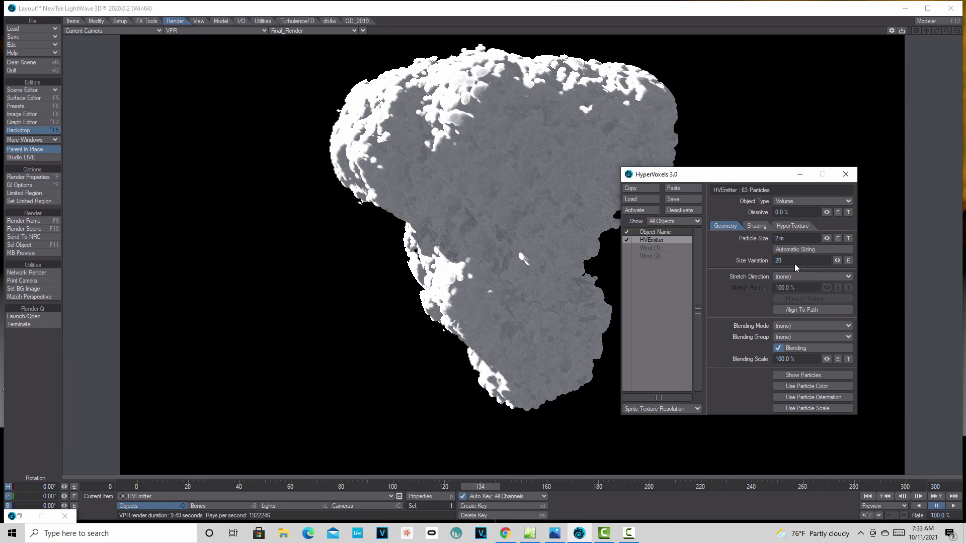
{"action": "key", "text": "Tab"}
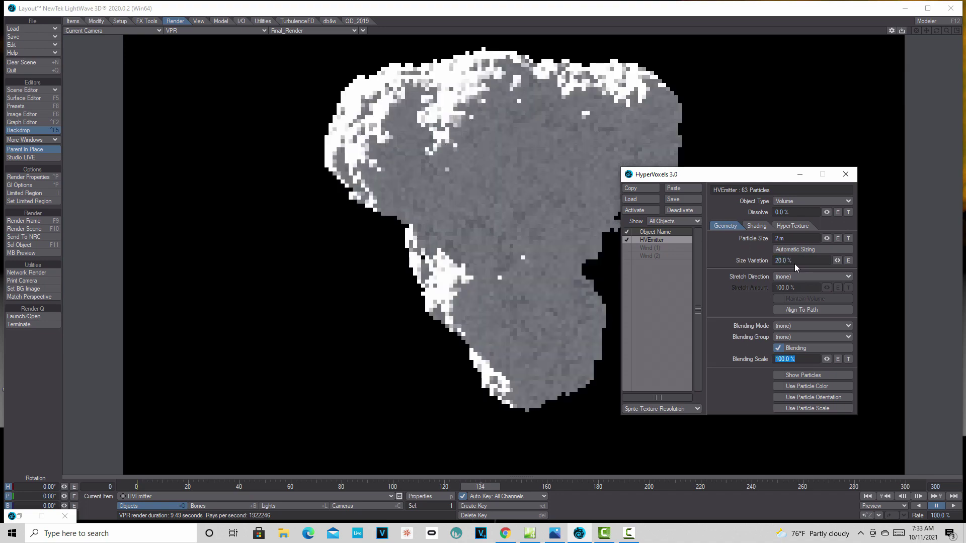
{"action": "left_click_drag", "start_coordinate": [725, 174], "coordinate": [767, 147]}
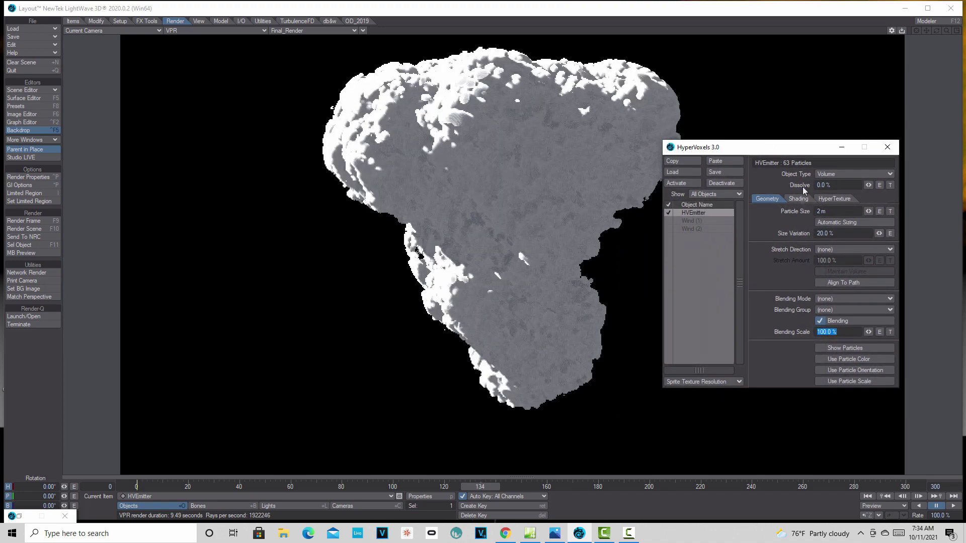
Step: Stretch the HyperVoxels along Velocity with a stretch amount of 500%
{"action": "left_click", "coordinate": [877, 250]}
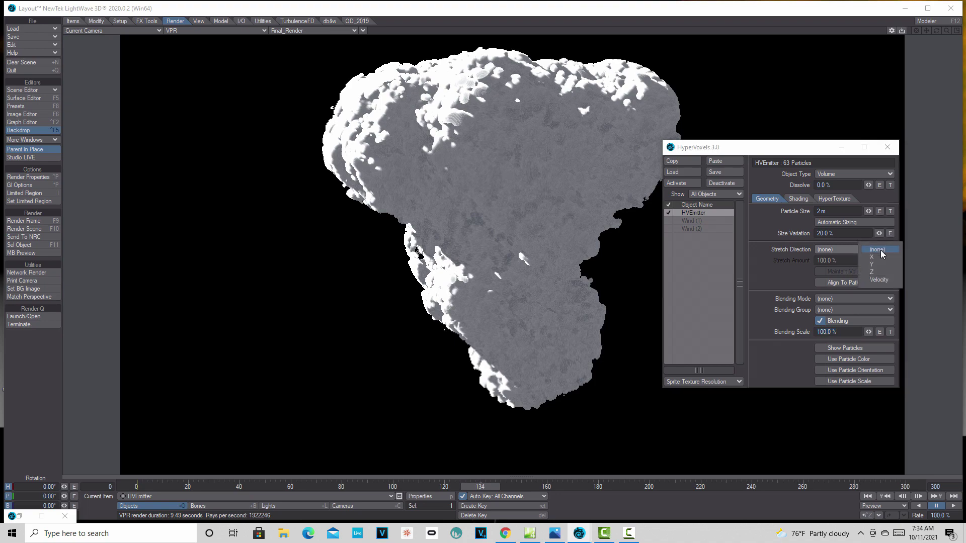
{"action": "left_click", "coordinate": [879, 280]}
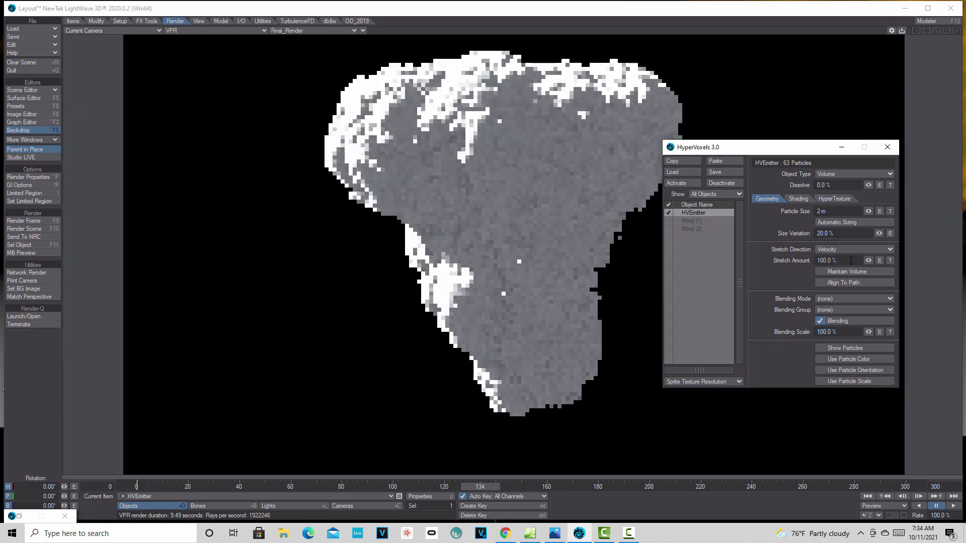
{"action": "type", "text": "500"}
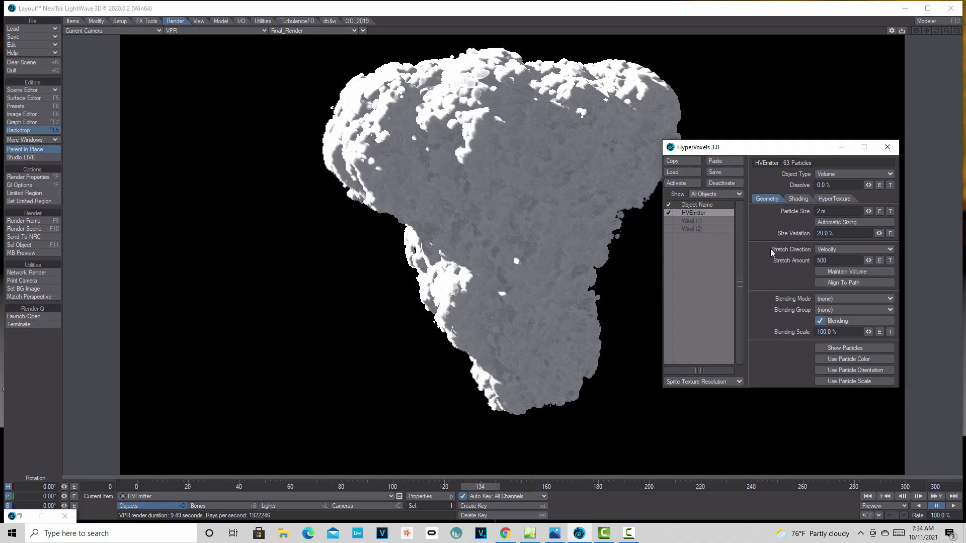
{"action": "key", "text": "Tab"}
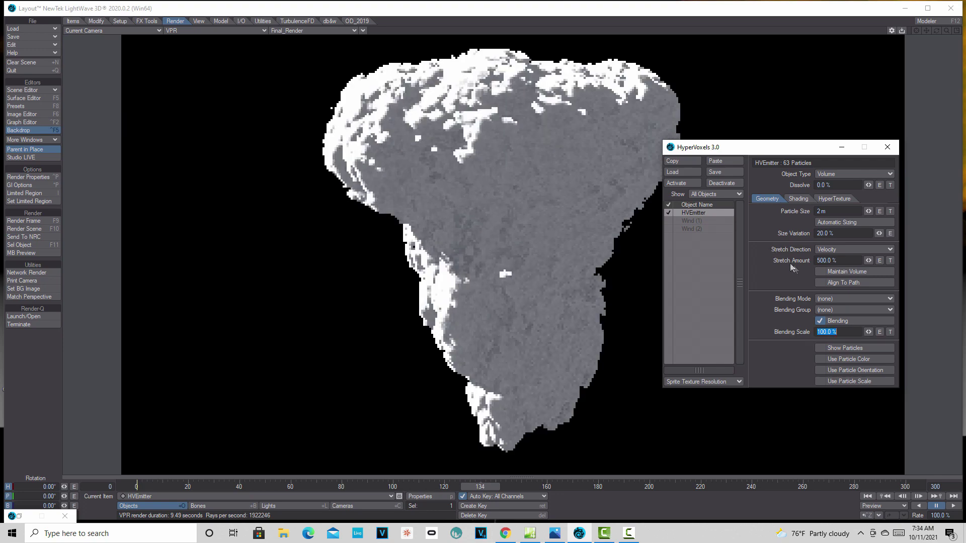
{"action": "left_click_drag", "start_coordinate": [749, 148], "coordinate": [741, 144]}
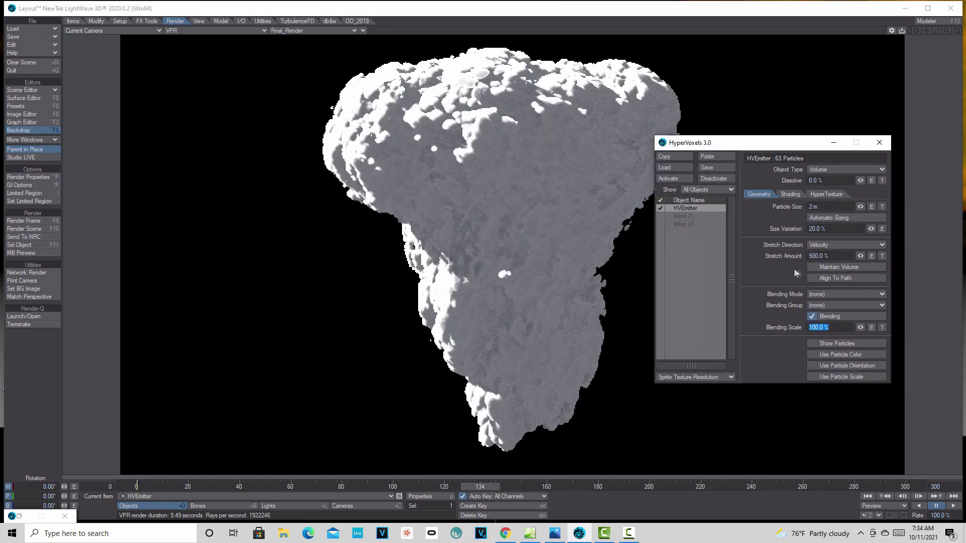
Step: Set the HyperVoxels shading thickness to 13% and the smoothness to 7%
{"action": "left_click", "coordinate": [785, 194]}
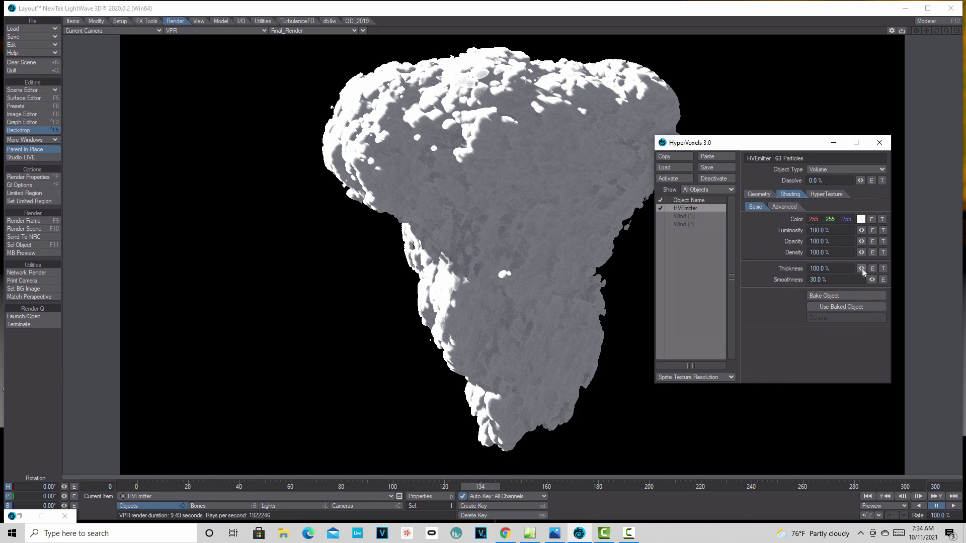
{"action": "left_click_drag", "start_coordinate": [861, 270], "coordinate": [820, 269]}
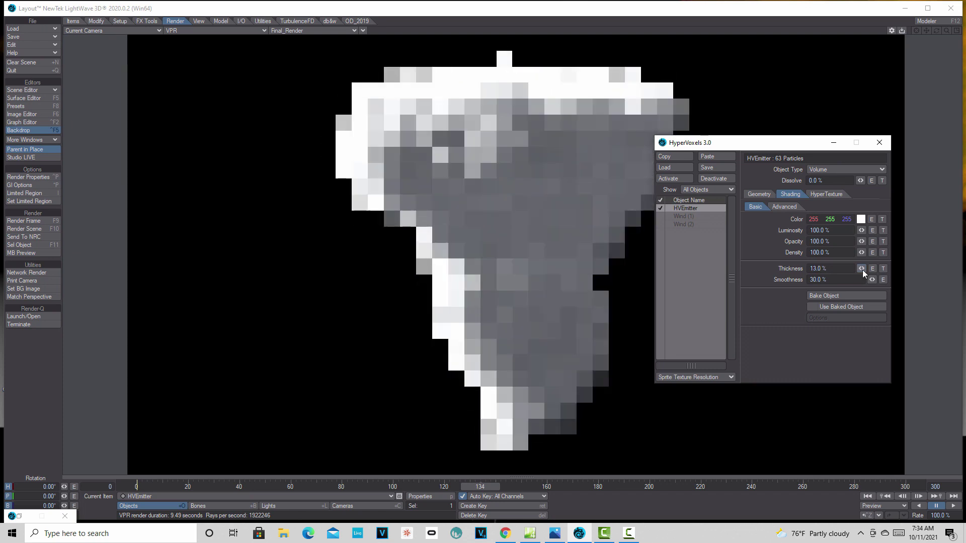
{"action": "left_click_drag", "start_coordinate": [871, 279], "coordinate": [856, 279]}
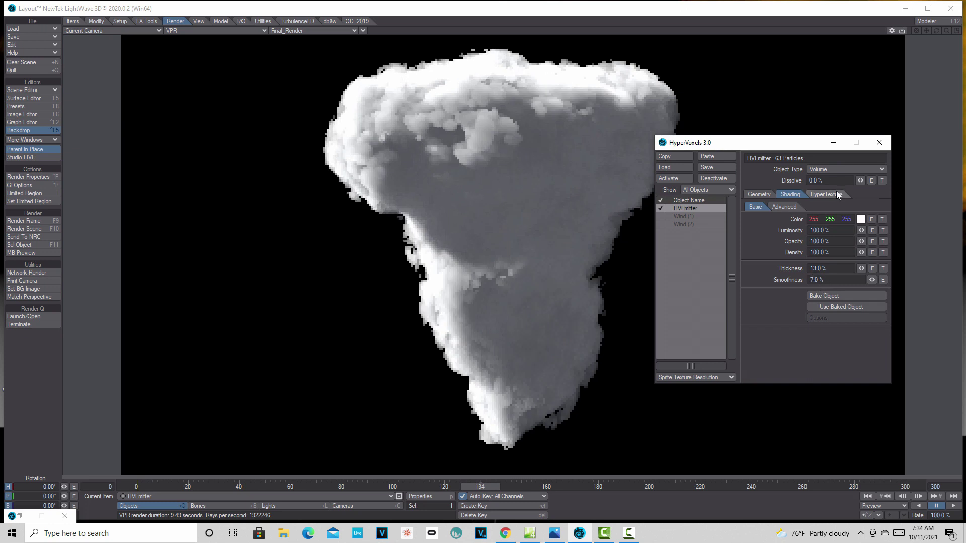
Step: Change the HyperTexture to Turbulence and set its texture amplitude to 100%
{"action": "left_click", "coordinate": [838, 194]}
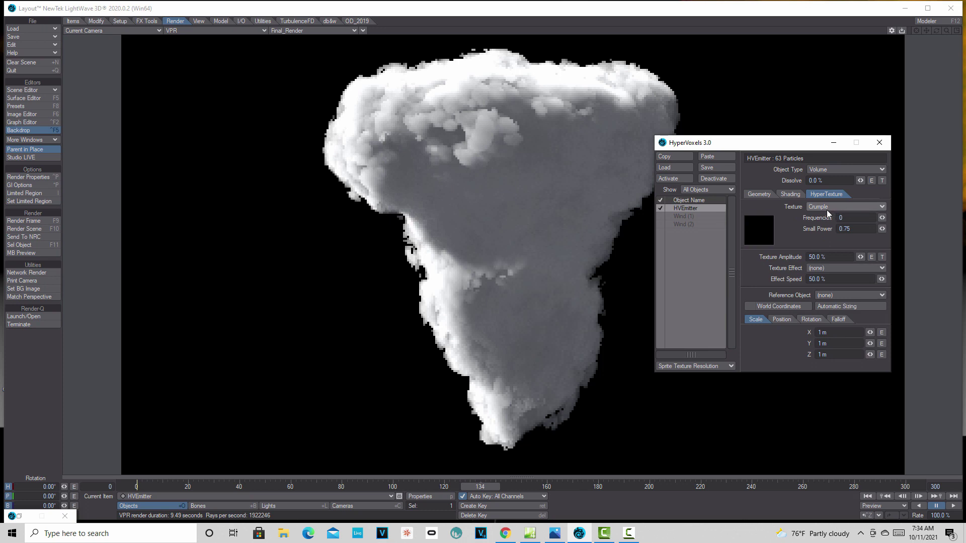
{"action": "left_click", "coordinate": [881, 207]}
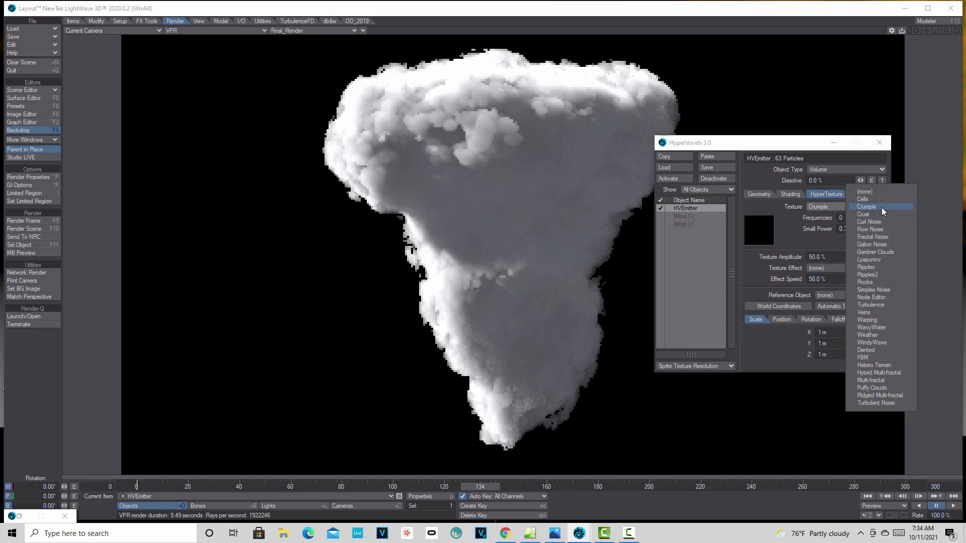
{"action": "left_click", "coordinate": [872, 305]}
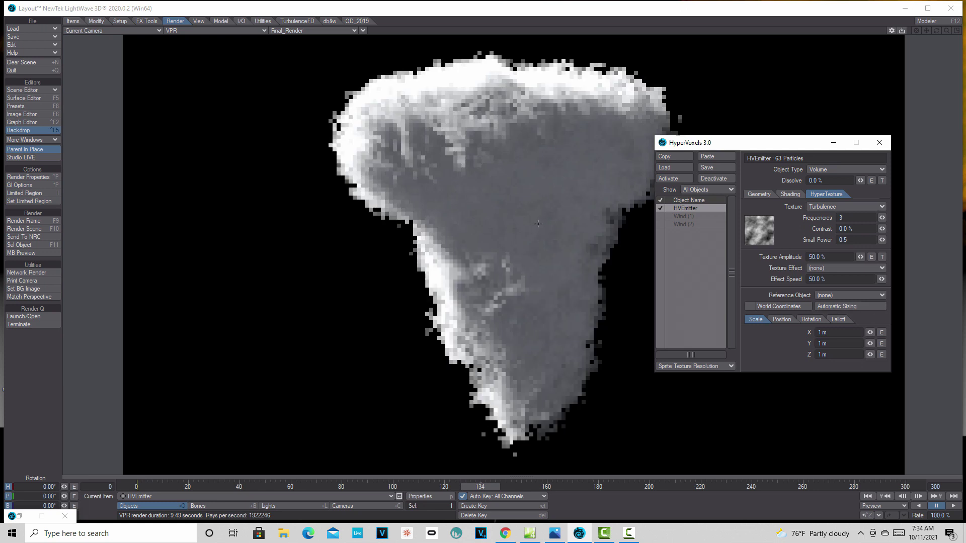
{"action": "left_click", "coordinate": [847, 257]}
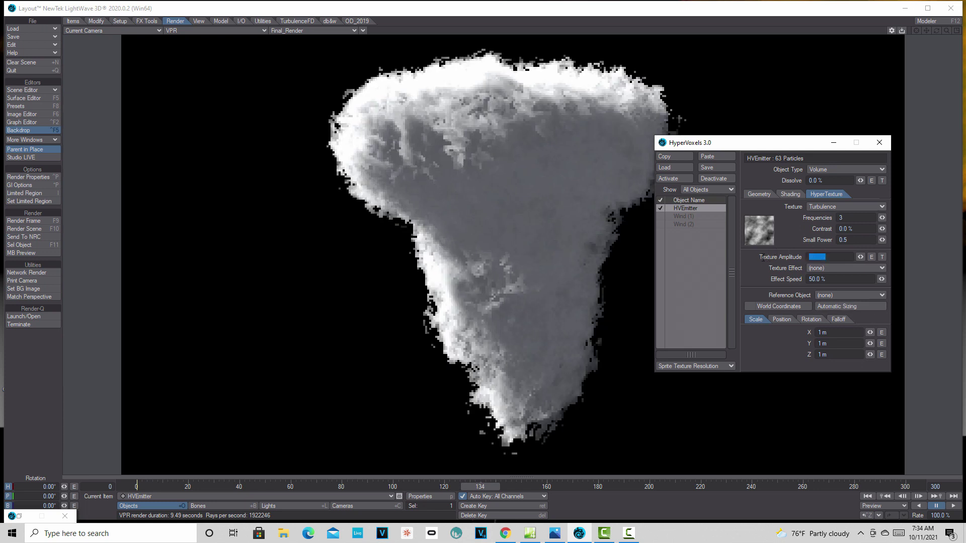
{"action": "type", "text": "100"}
{"action": "key", "text": "Return"}
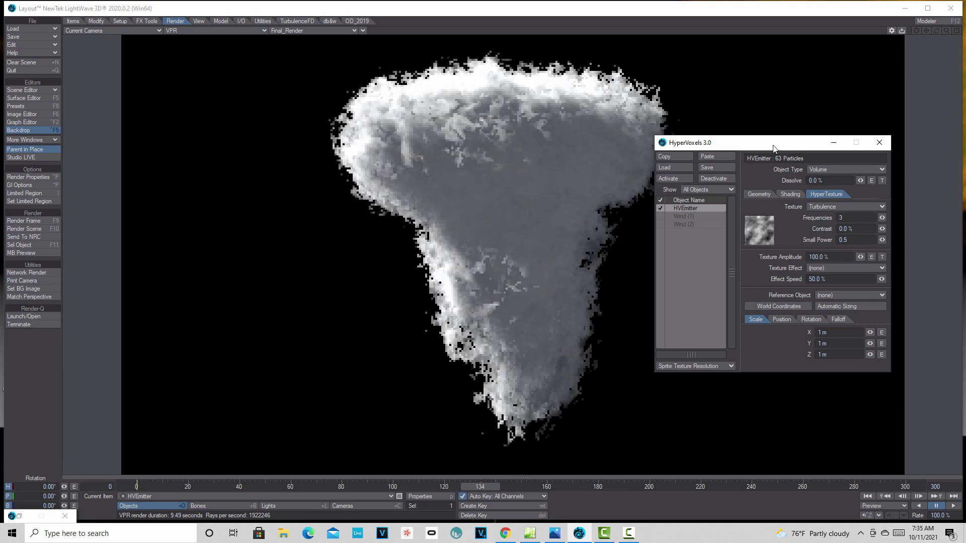
Step: Add a texture to the HyperVoxels color and make its layer a Gradient
{"action": "left_click", "coordinate": [793, 197]}
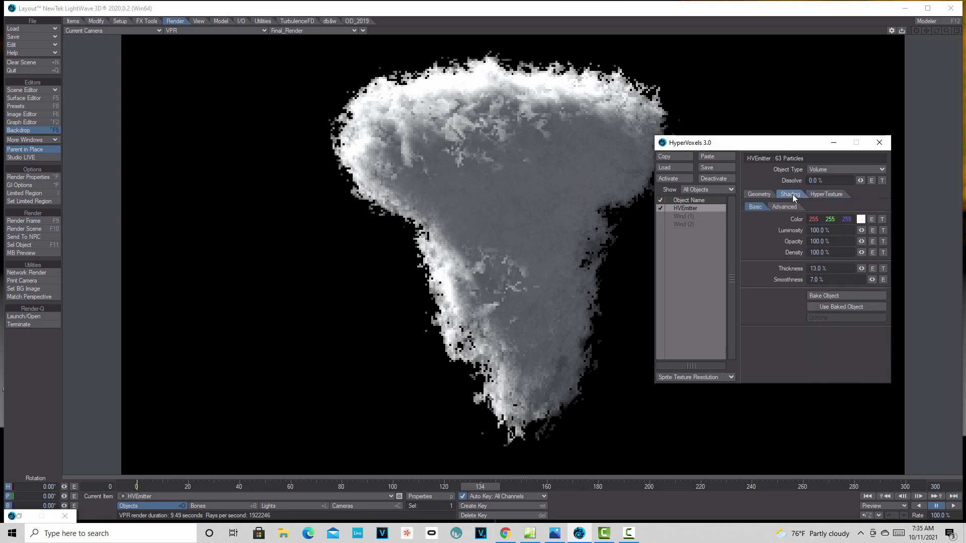
{"action": "left_click", "coordinate": [881, 219]}
{"action": "left_click", "coordinate": [400, 257]}
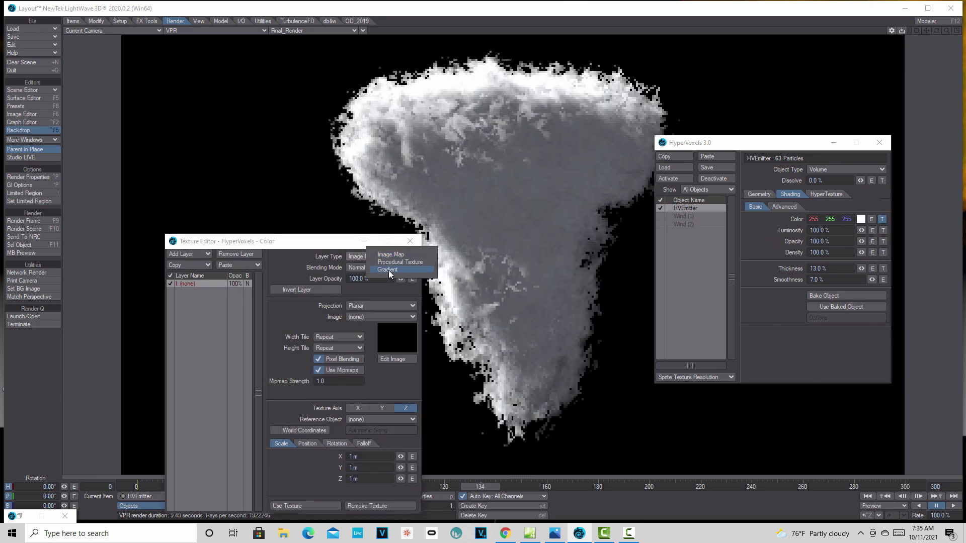
{"action": "left_click", "coordinate": [390, 271]}
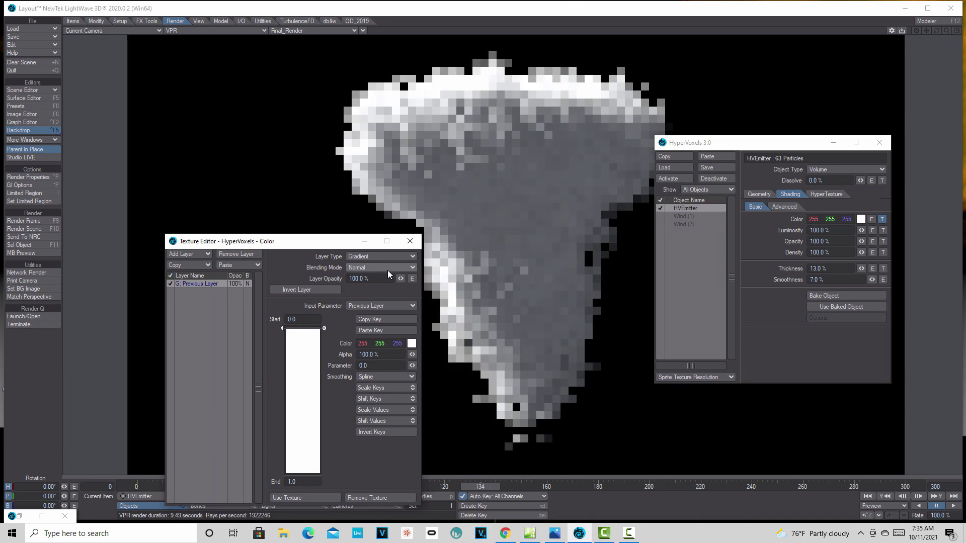
Step: Add a black key (0, 0, 0) to the color gradient and place it at about 0.35
{"action": "left_click", "coordinate": [312, 469]}
{"action": "left_click", "coordinate": [412, 345]}
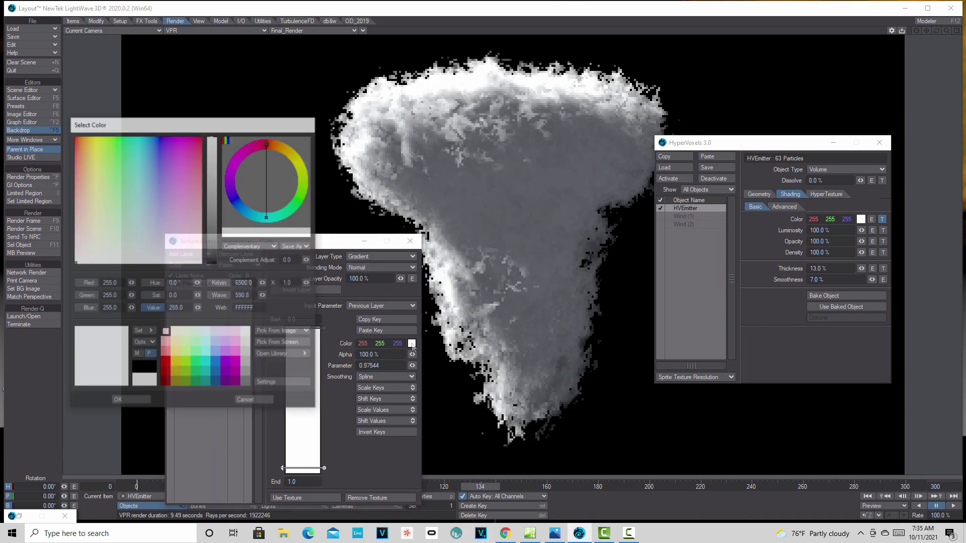
{"action": "left_click", "coordinate": [138, 369]}
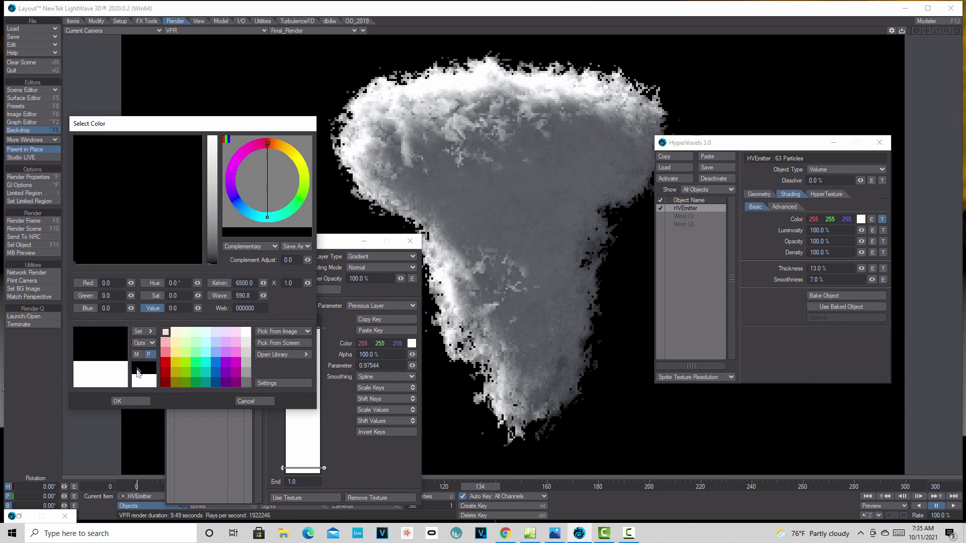
{"action": "left_click", "coordinate": [134, 402]}
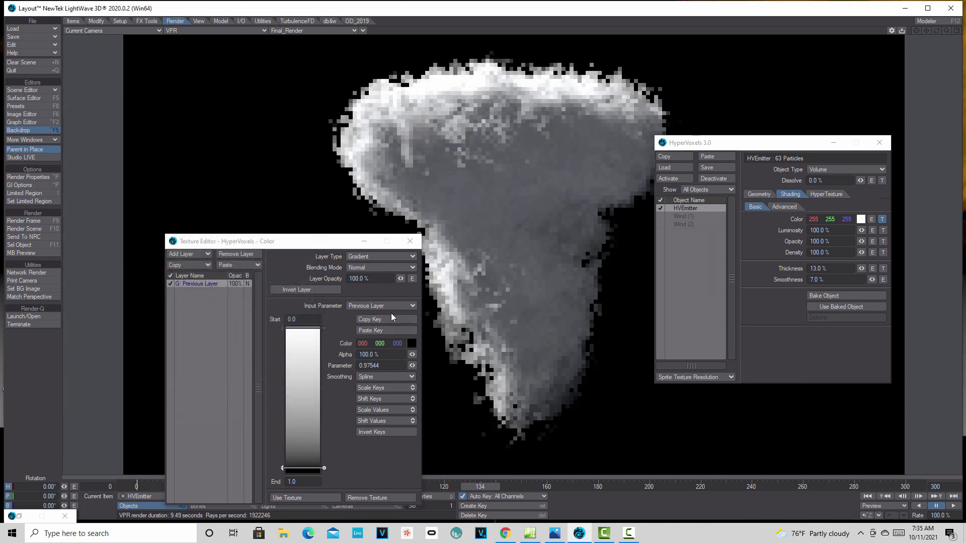
{"action": "left_click_drag", "start_coordinate": [305, 469], "coordinate": [307, 378]}
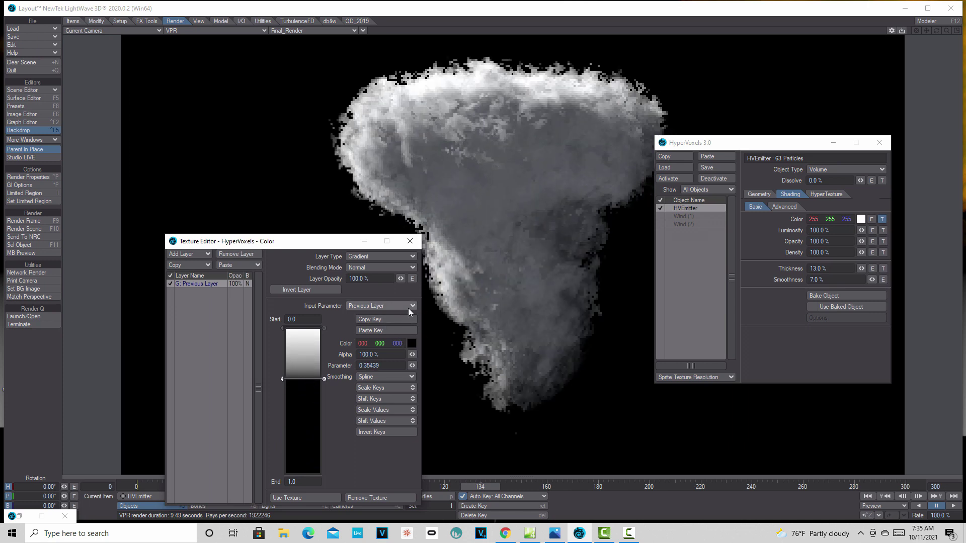
Step: Try Local Density as the gradient's input parameter, shifting the black key down and then back up to about 32%
{"action": "left_click", "coordinate": [411, 305]}
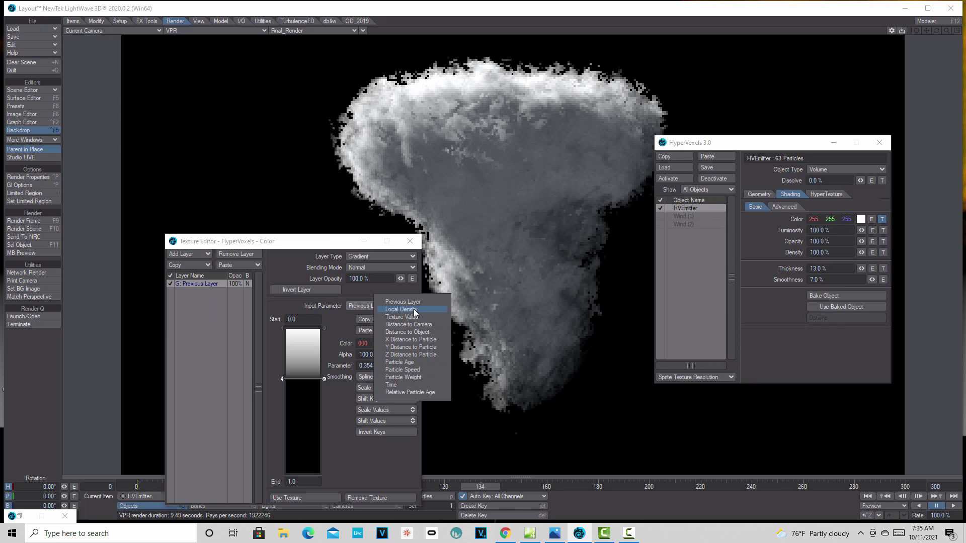
{"action": "left_click", "coordinate": [413, 310]}
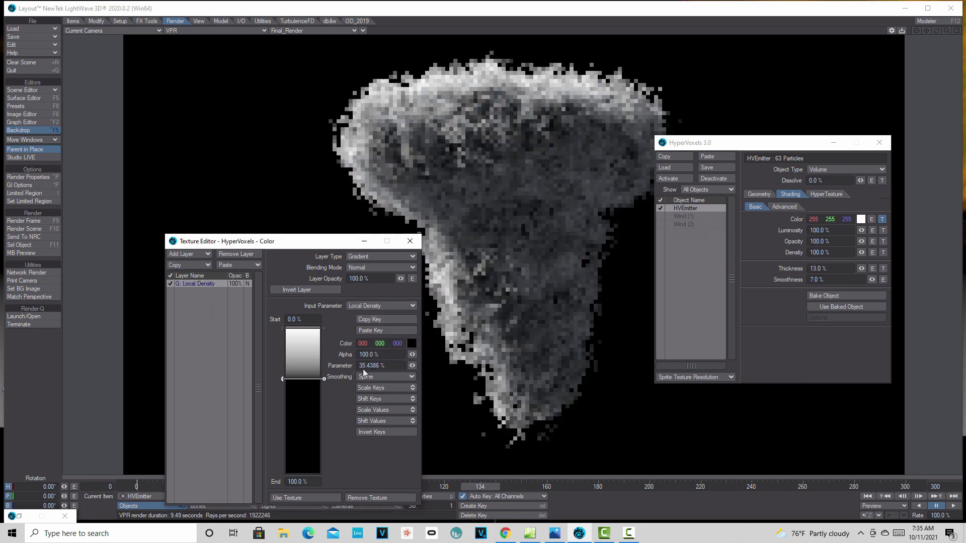
{"action": "left_click_drag", "start_coordinate": [308, 376], "coordinate": [304, 416]}
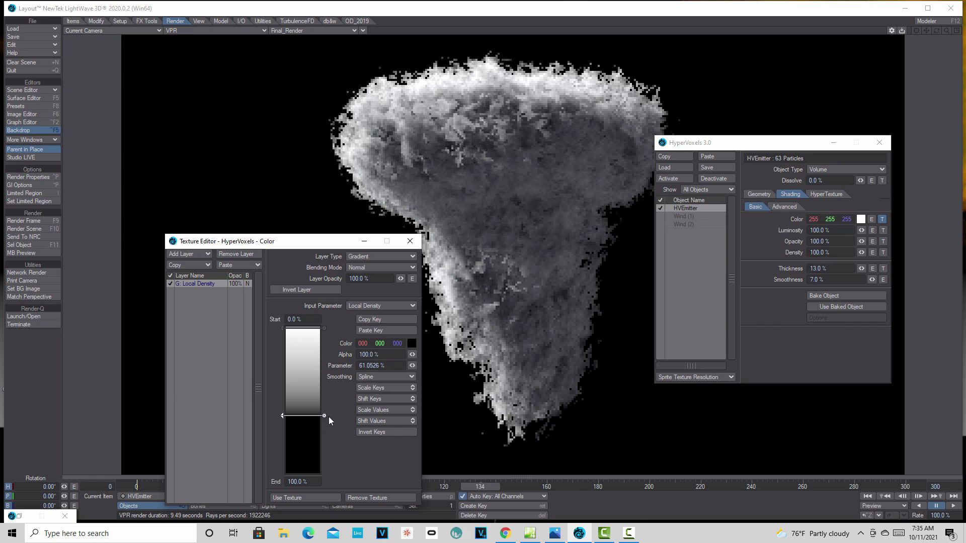
{"action": "left_click_drag", "start_coordinate": [303, 417], "coordinate": [300, 438]}
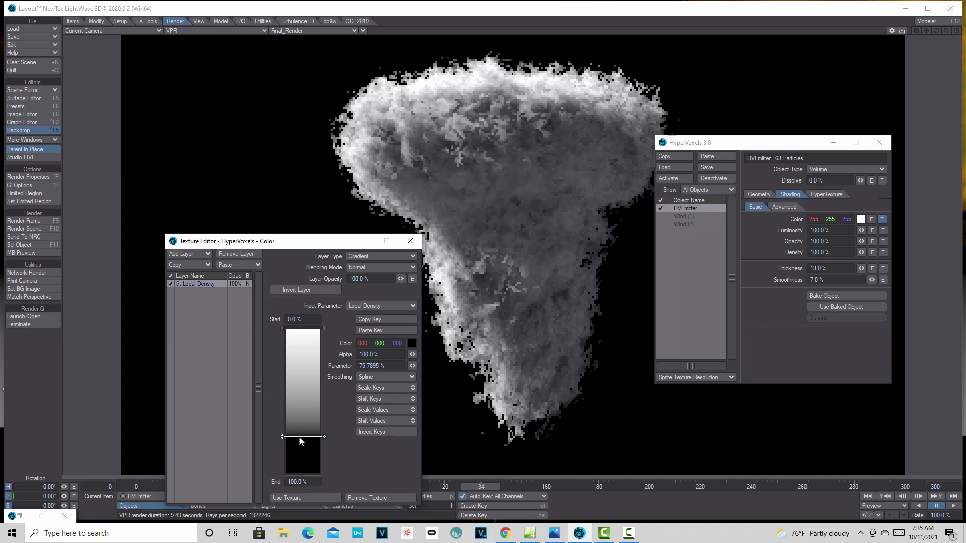
{"action": "left_click_drag", "start_coordinate": [300, 440], "coordinate": [300, 374]}
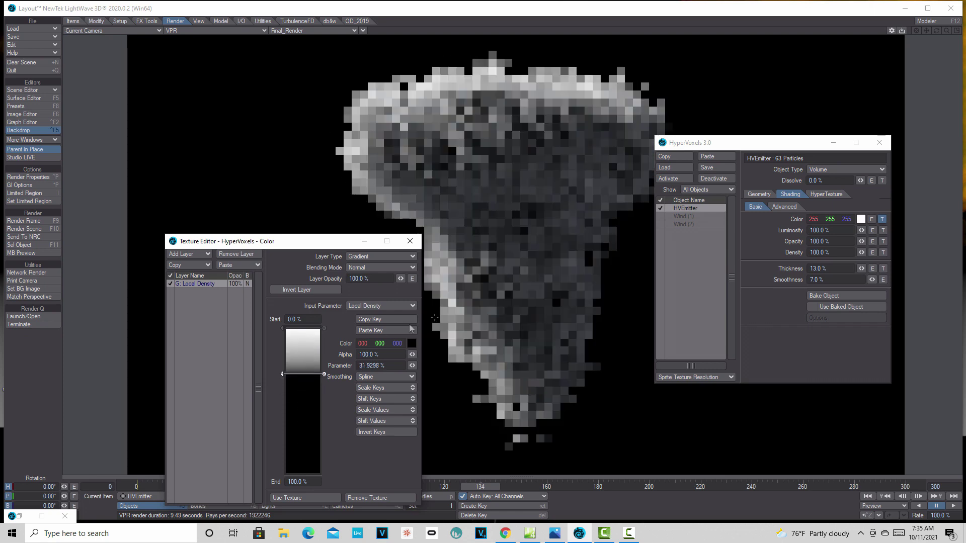
Step: Set the gradient's input parameter to Texture Value, move the black key to about 23%, and shift the Texture Editor clear of the plume
{"action": "left_click", "coordinate": [410, 306]}
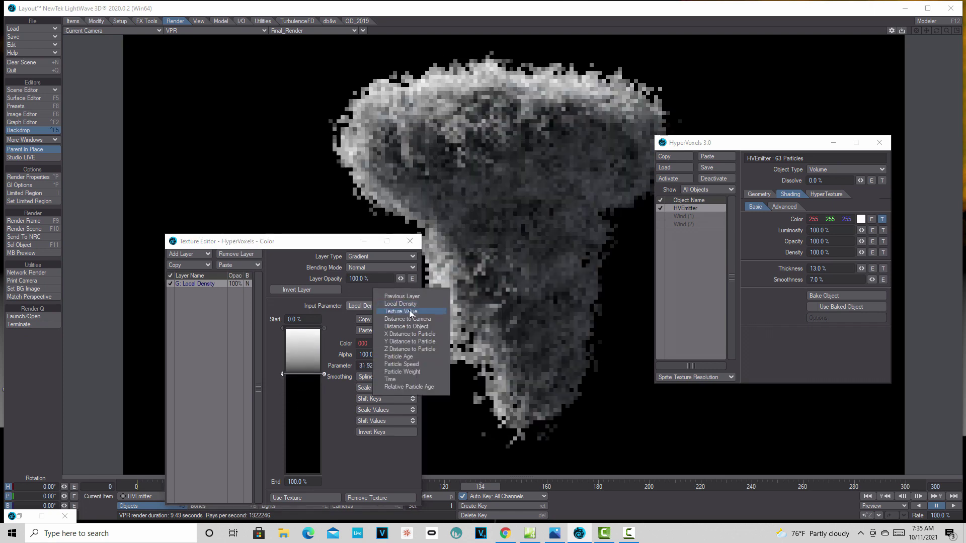
{"action": "left_click", "coordinate": [410, 314]}
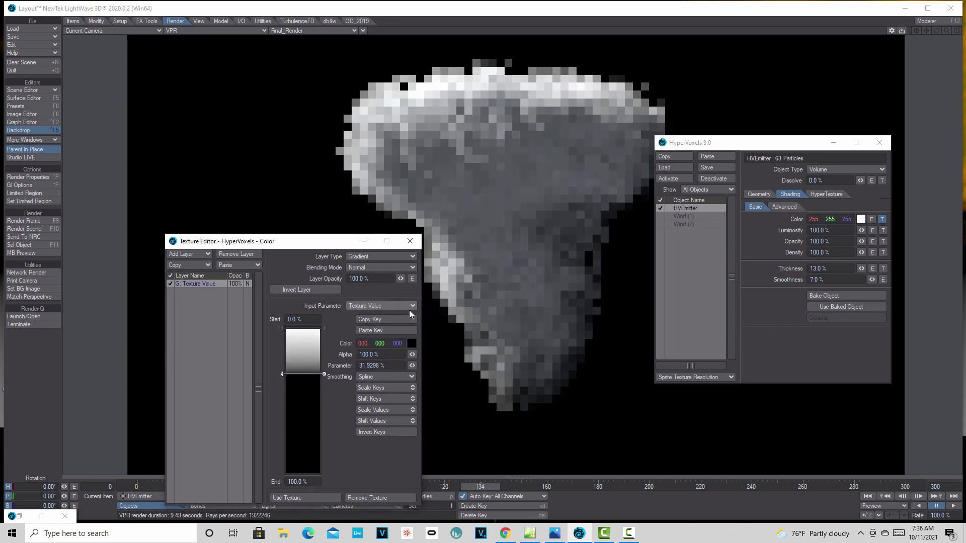
{"action": "left_click", "coordinate": [308, 377]}
{"action": "mouse_move", "coordinate": [306, 376]}
{"action": "left_mouse_down"}
{"action": "mouse_move", "coordinate": [307, 355]}
{"action": "mouse_move", "coordinate": [305, 385]}
{"action": "mouse_move", "coordinate": [307, 361]}
{"action": "left_mouse_up"}
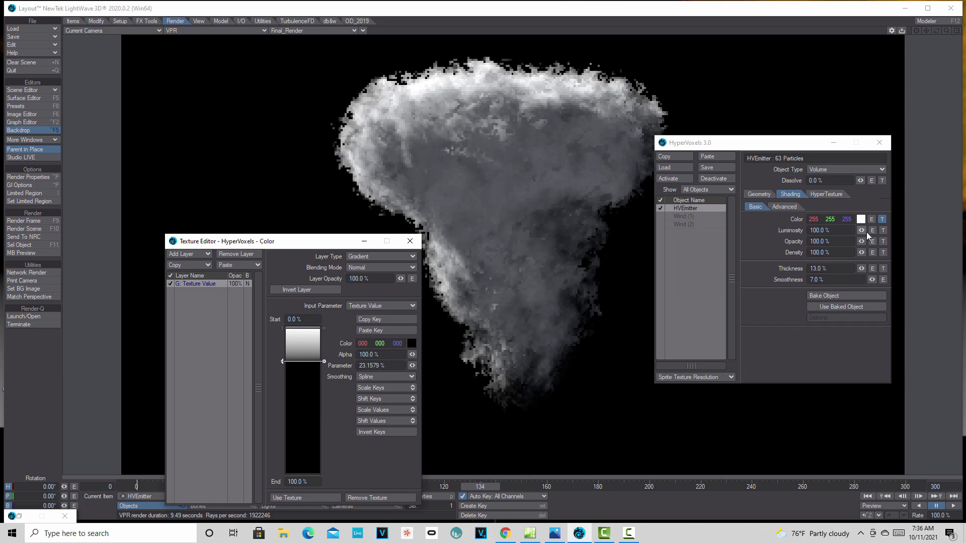
{"action": "left_click_drag", "start_coordinate": [307, 243], "coordinate": [231, 226]}
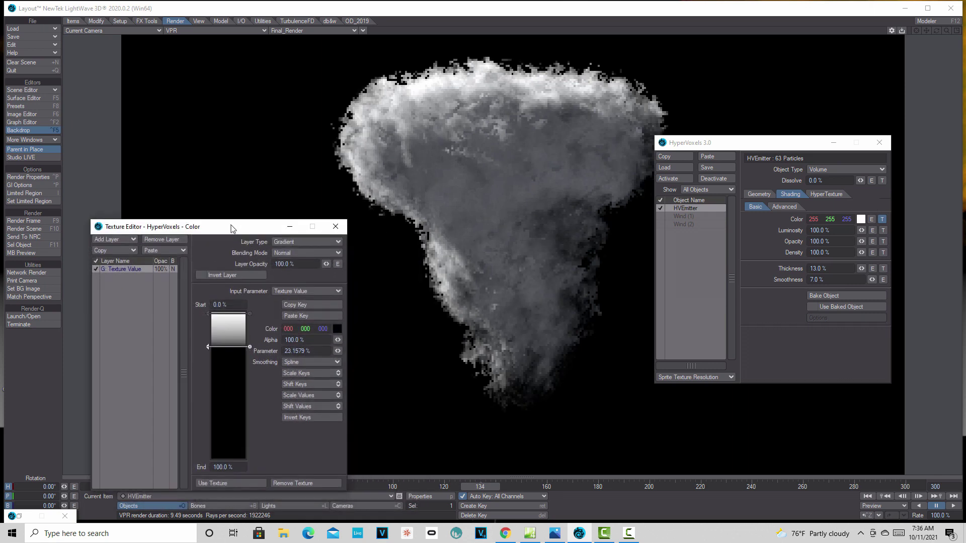
Step: Set the HyperVoxels shadow quality to Very Good and the illumination model to Rayleigh
{"action": "left_click", "coordinate": [775, 207]}
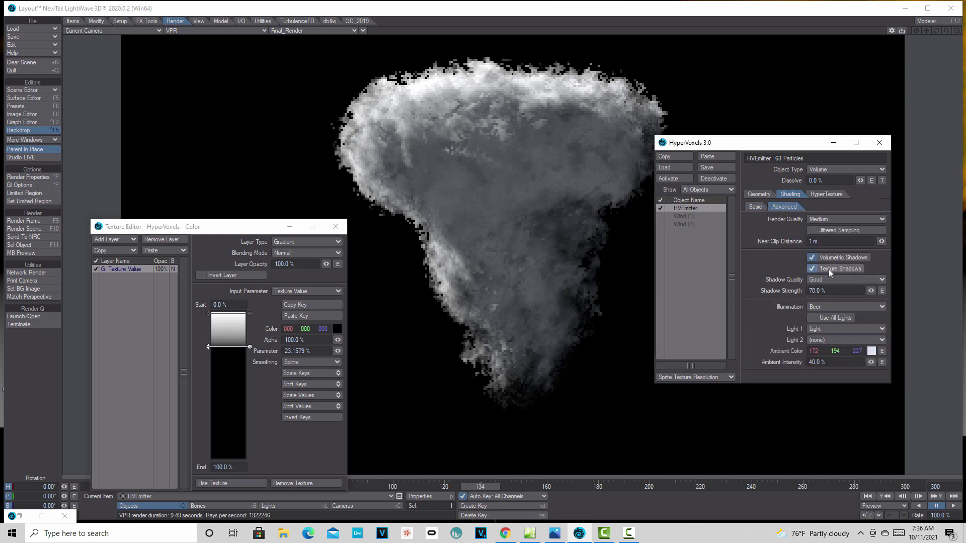
{"action": "left_click", "coordinate": [880, 283]}
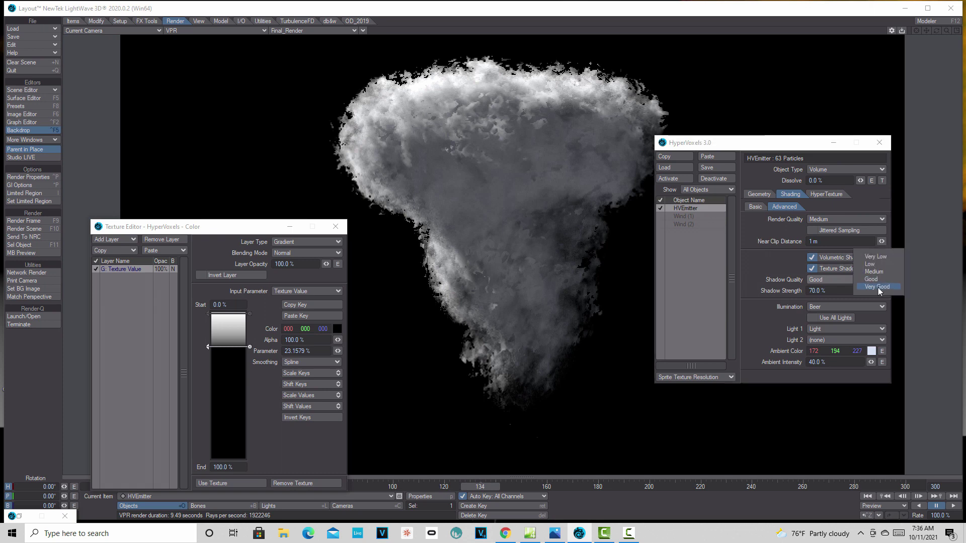
{"action": "left_click", "coordinate": [879, 291]}
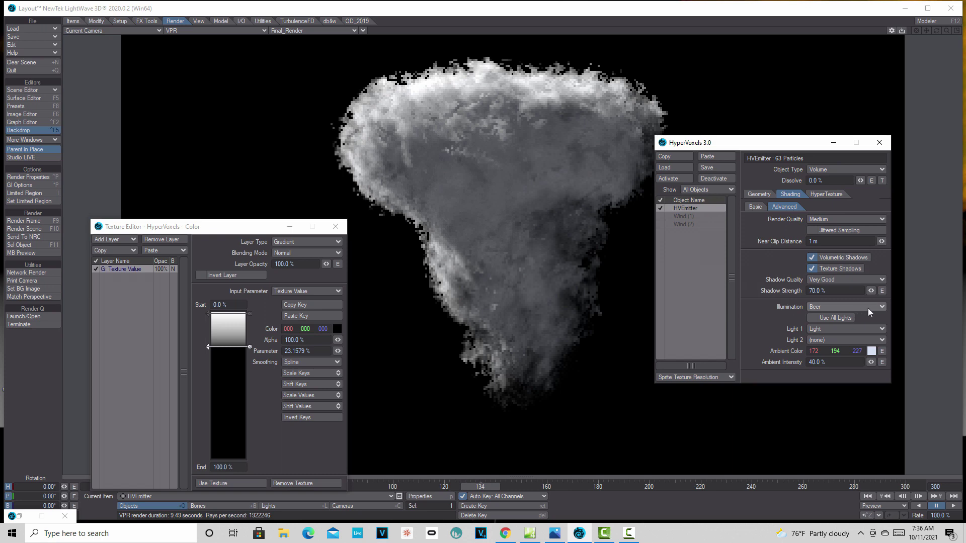
{"action": "left_click", "coordinate": [879, 307]}
{"action": "left_click", "coordinate": [879, 306]}
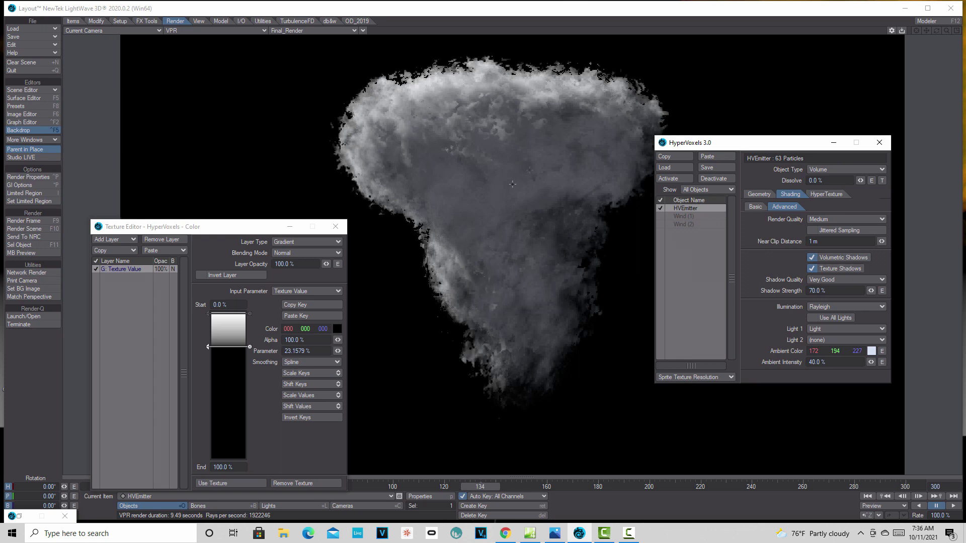
Step: Set the HyperTexture's texture effect to Velocity Translate
{"action": "left_click", "coordinate": [760, 195]}
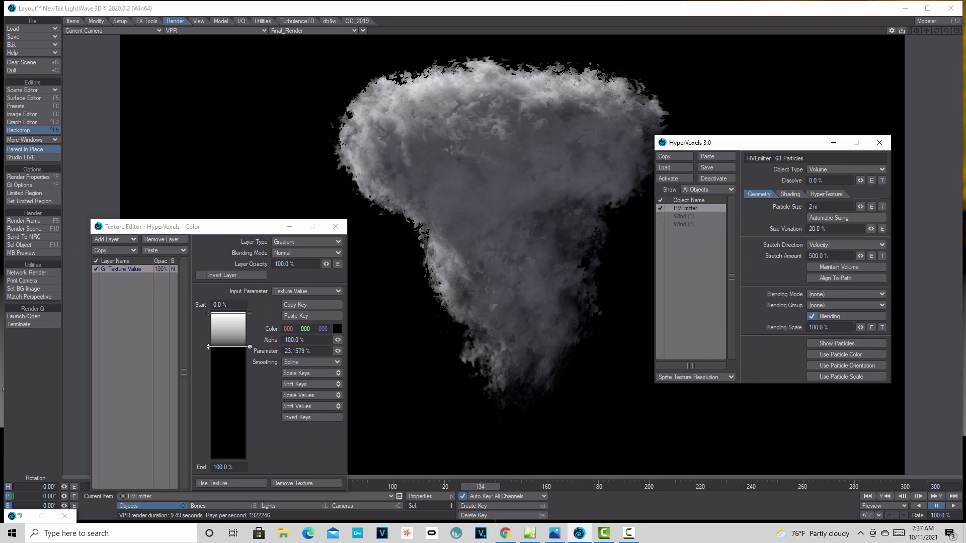
{"action": "left_click", "coordinate": [793, 196]}
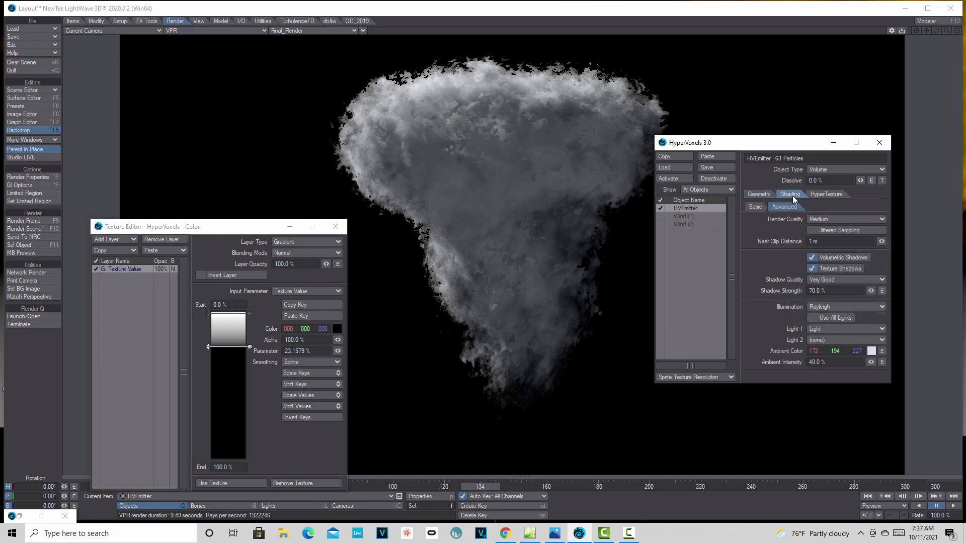
{"action": "left_click", "coordinate": [819, 194]}
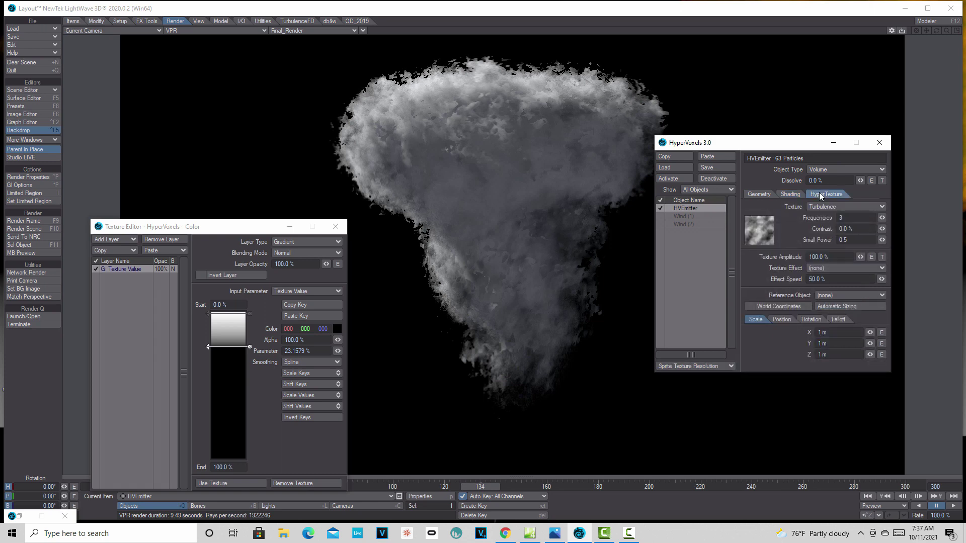
{"action": "left_click", "coordinate": [881, 268]}
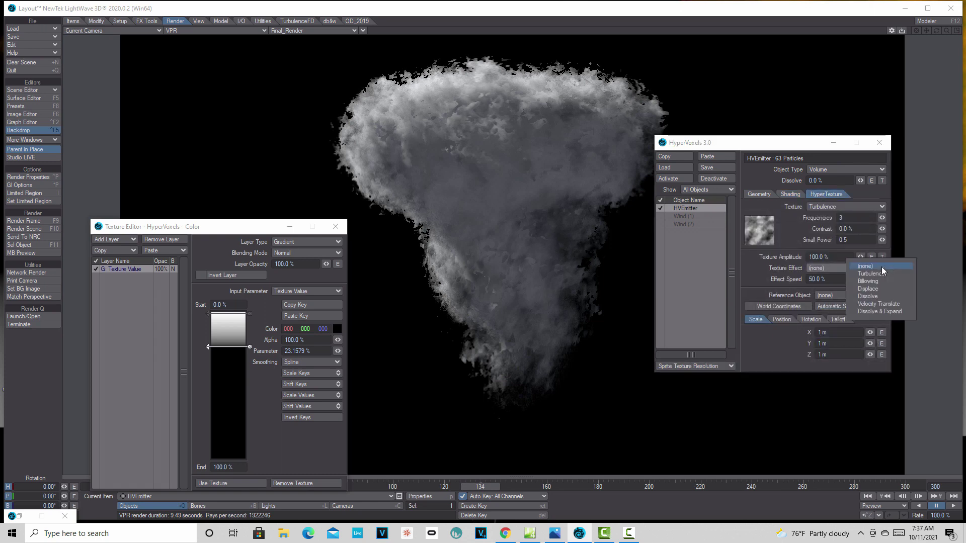
{"action": "left_click", "coordinate": [879, 305]}
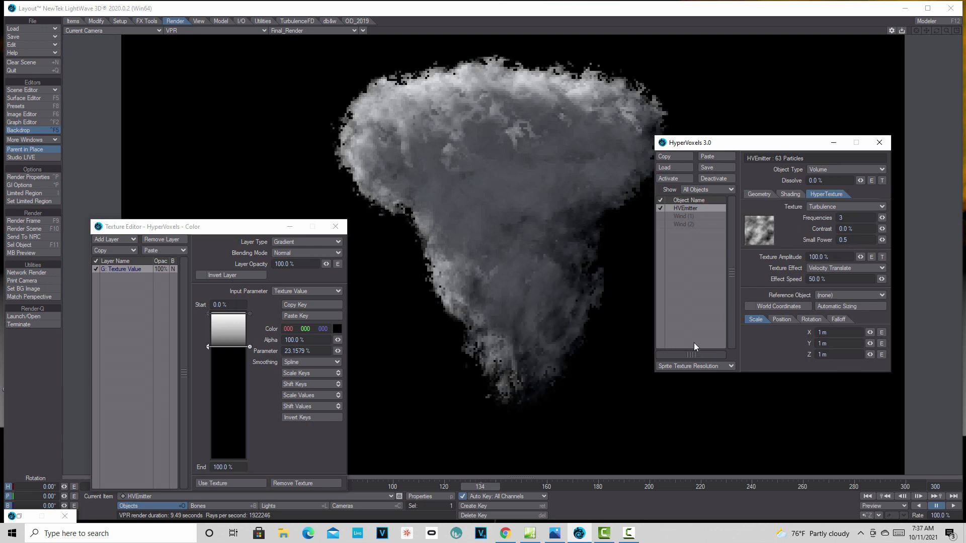
Step: Move the black key of the color gradient to about 18%
{"action": "left_click", "coordinate": [762, 191]}
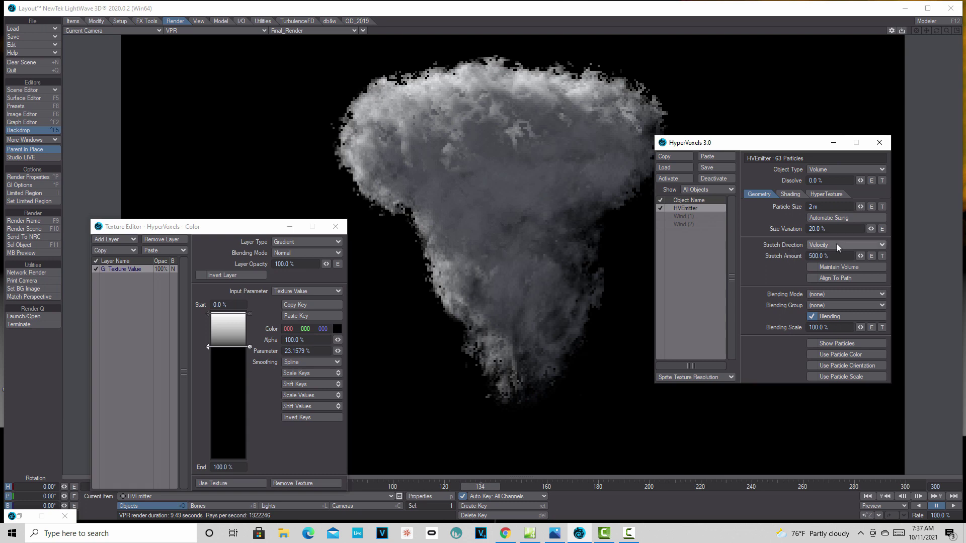
{"action": "left_click", "coordinate": [798, 194]}
{"action": "left_click", "coordinate": [754, 207]}
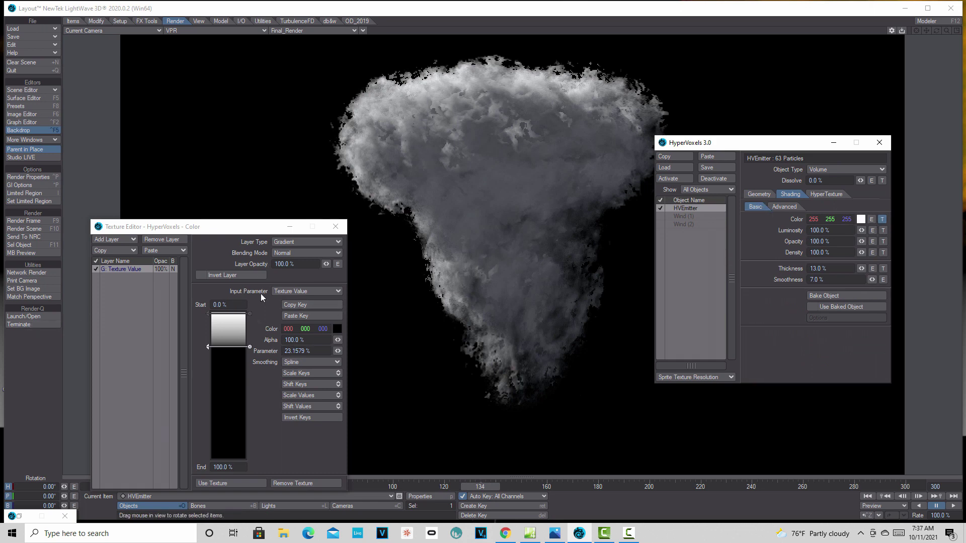
{"action": "left_click_drag", "start_coordinate": [229, 351], "coordinate": [230, 344]}
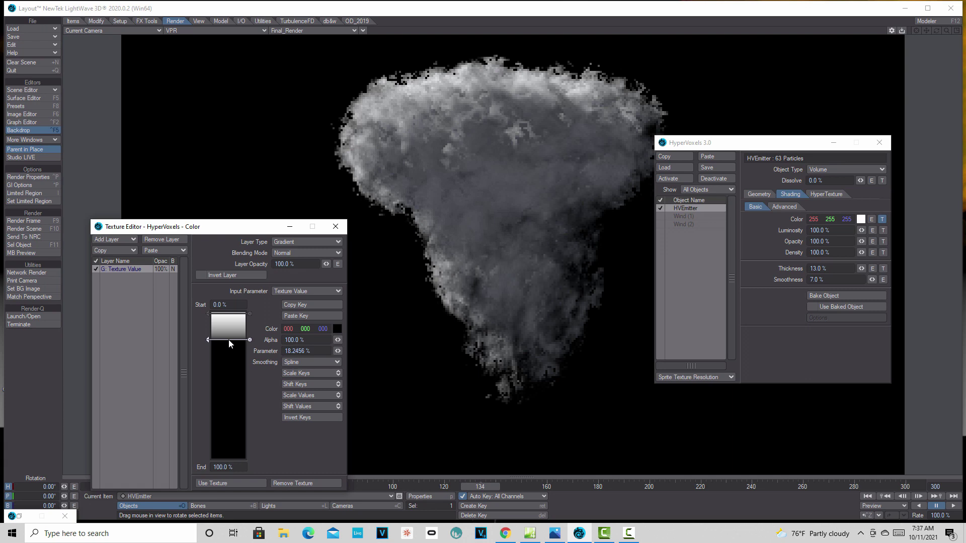
Step: Set the HyperVoxels render quality to Very Good
{"action": "left_click", "coordinate": [779, 209]}
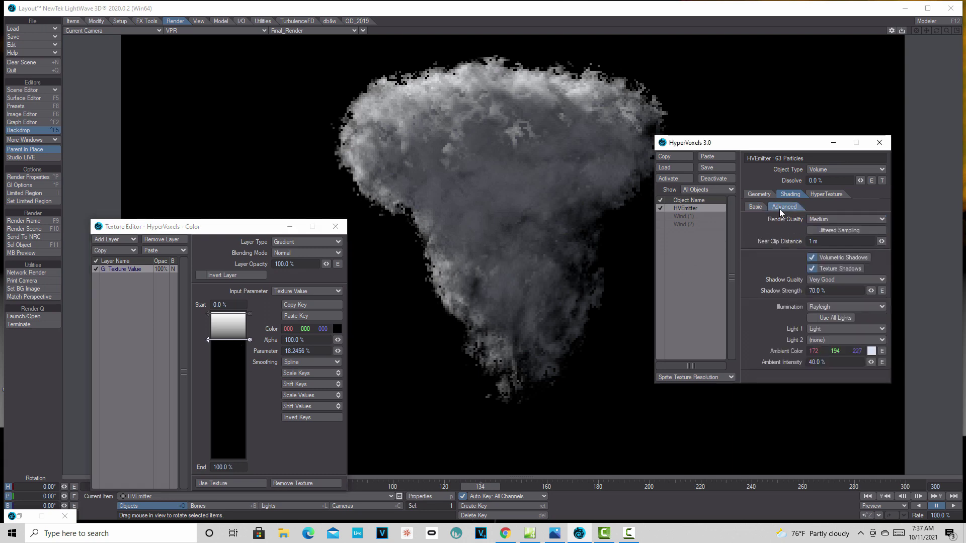
{"action": "left_click", "coordinate": [876, 220]}
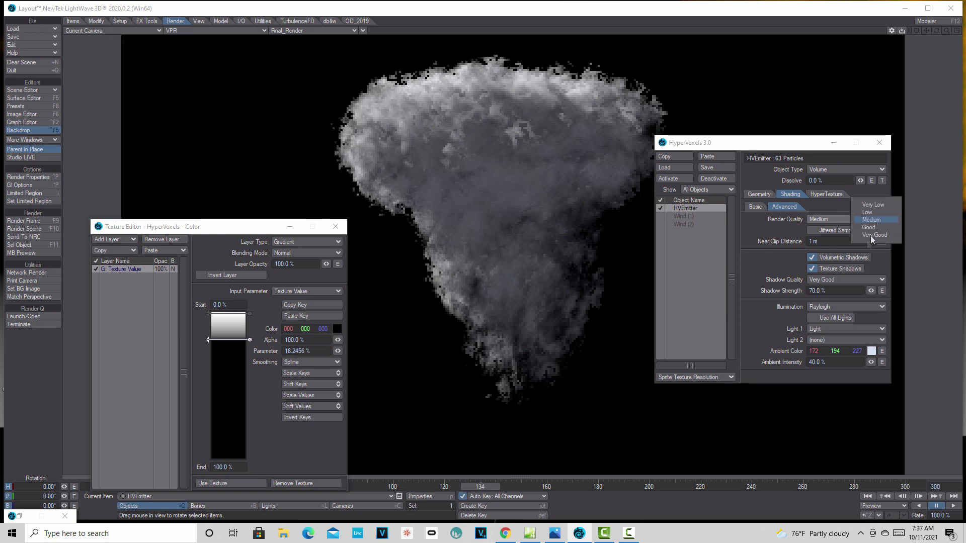
{"action": "left_click", "coordinate": [867, 237]}
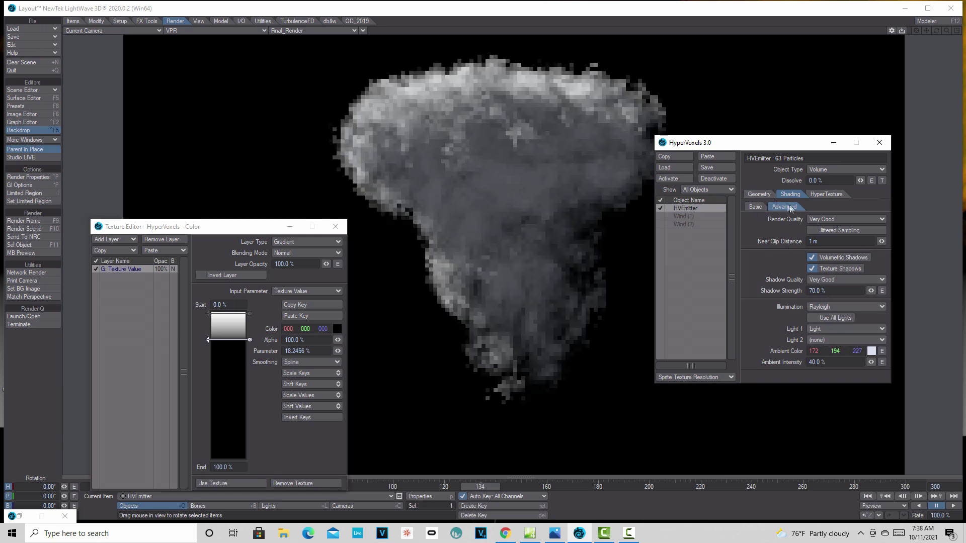
Step: Open the HyperTexture settings for HVEmitter
{"action": "left_click", "coordinate": [824, 194]}
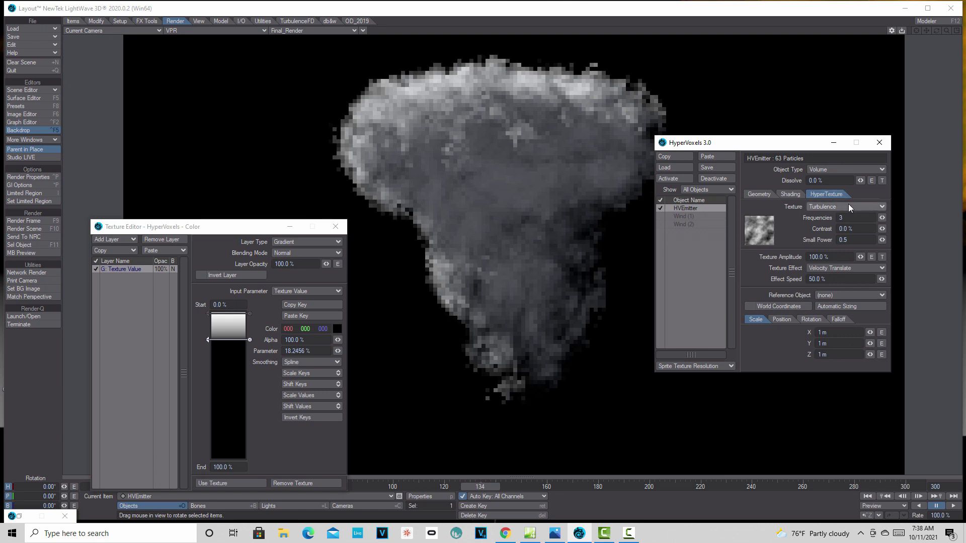